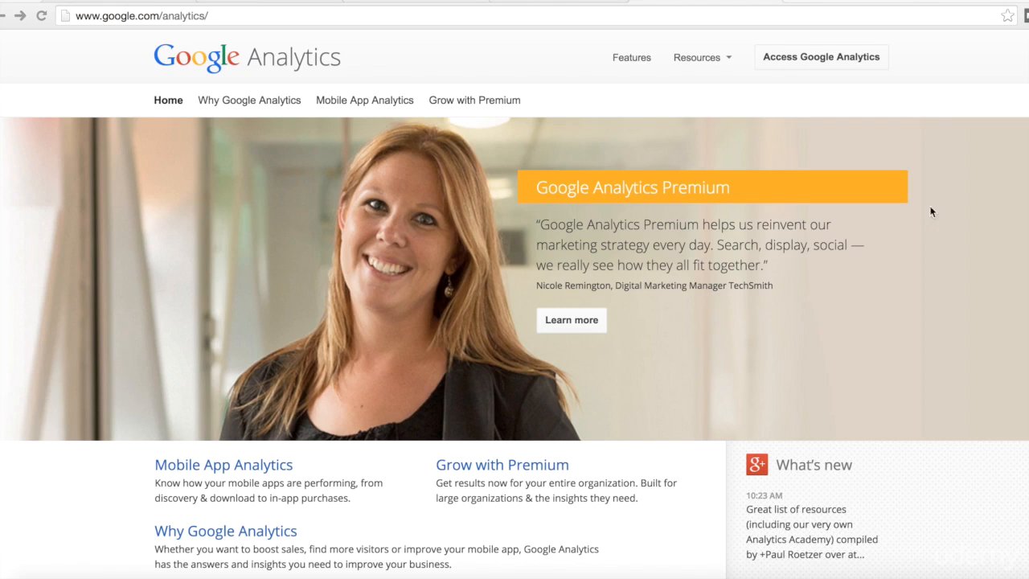
- Access the Google Analytics account from the google.com/analytics home page
left_click(286, 16)
left_click(289, 12)
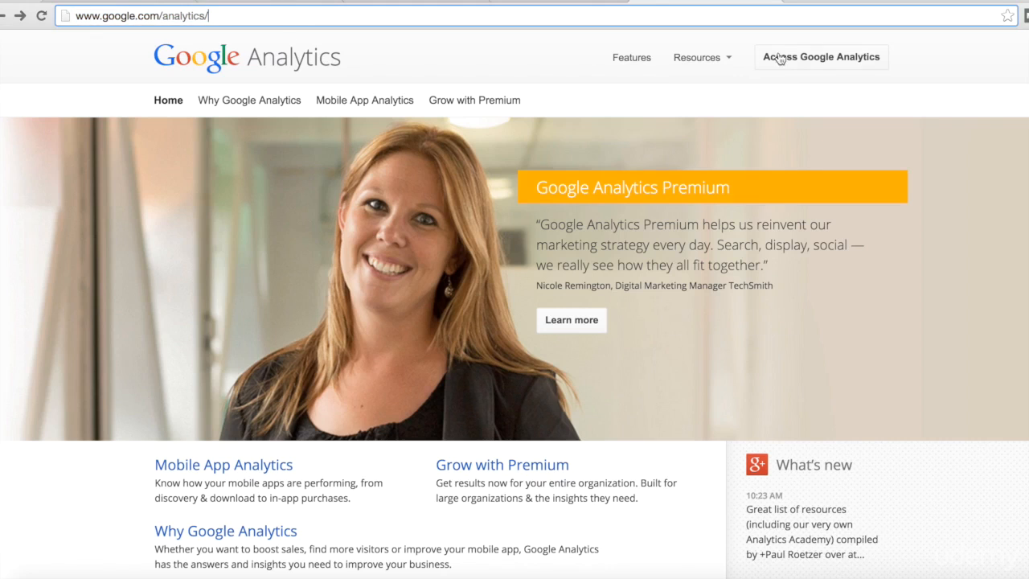
left_click(837, 58)
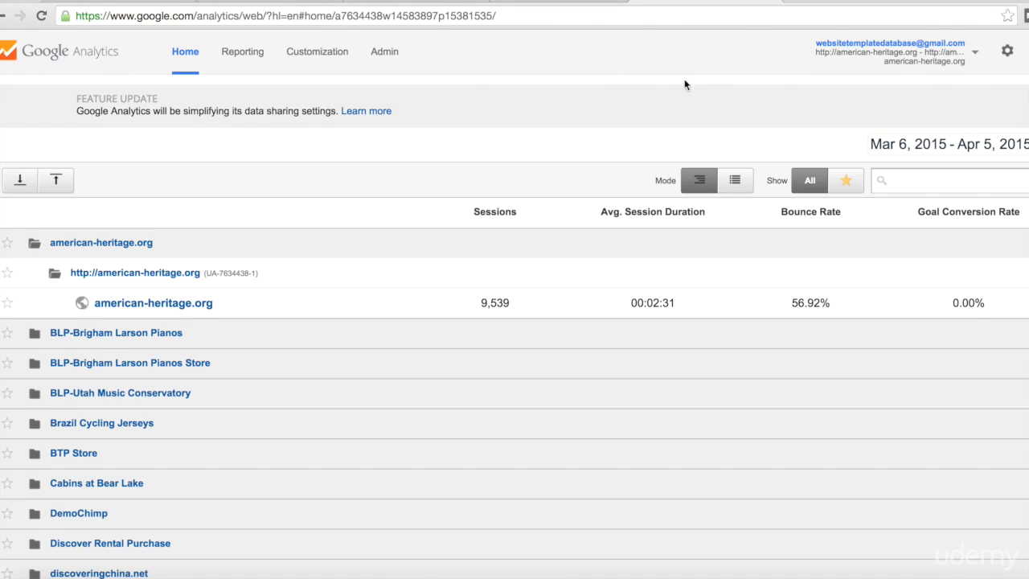
- Start creating a new Google Analytics account from the administration area
scroll(554, 190, "down", 10)
scroll(594, 193, "down", 3)
scroll(342, 193, "up", 15)
left_click(384, 58)
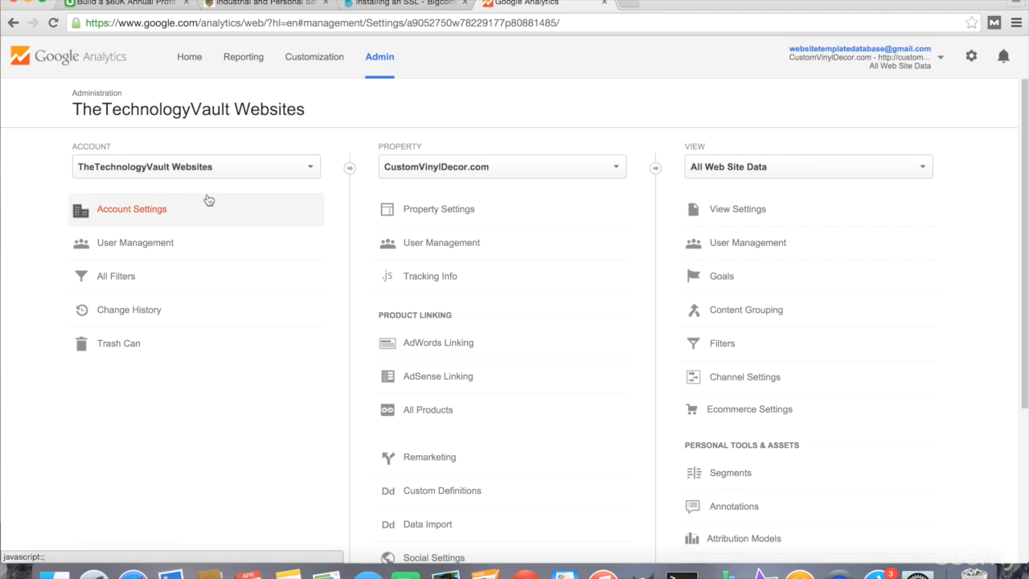
left_click(274, 170)
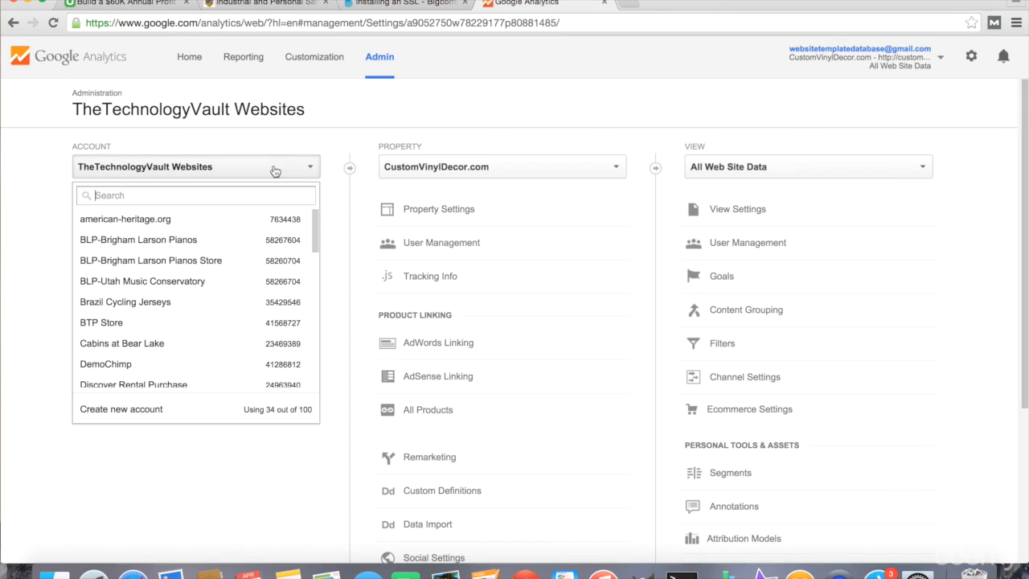
left_click(130, 411)
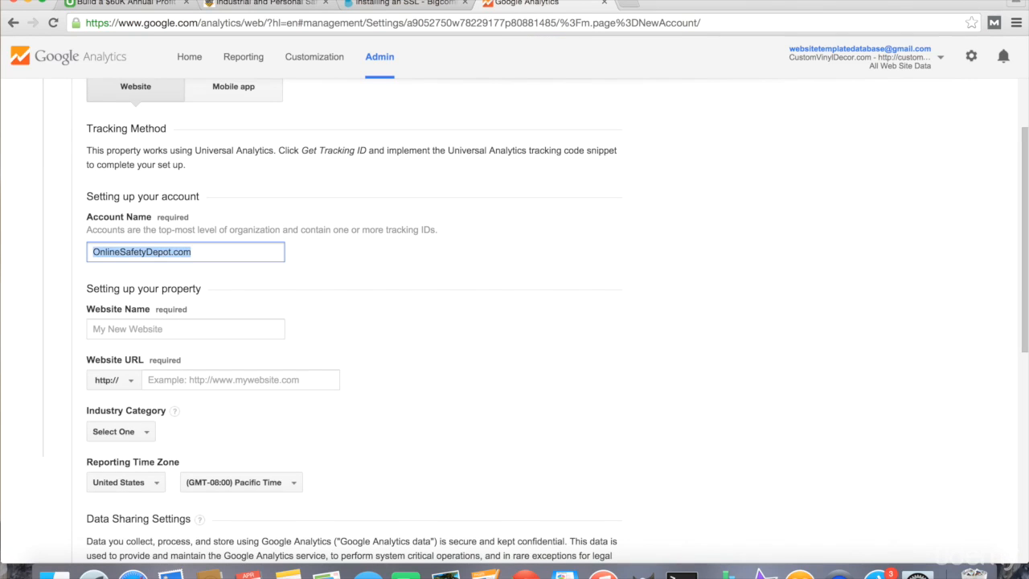
- Set the new property's website name to OnlineSafetyDepot.com and its website URL to onlinesafetydepot.com
key("Tab")
type("OnlineSafetyDepot.com")
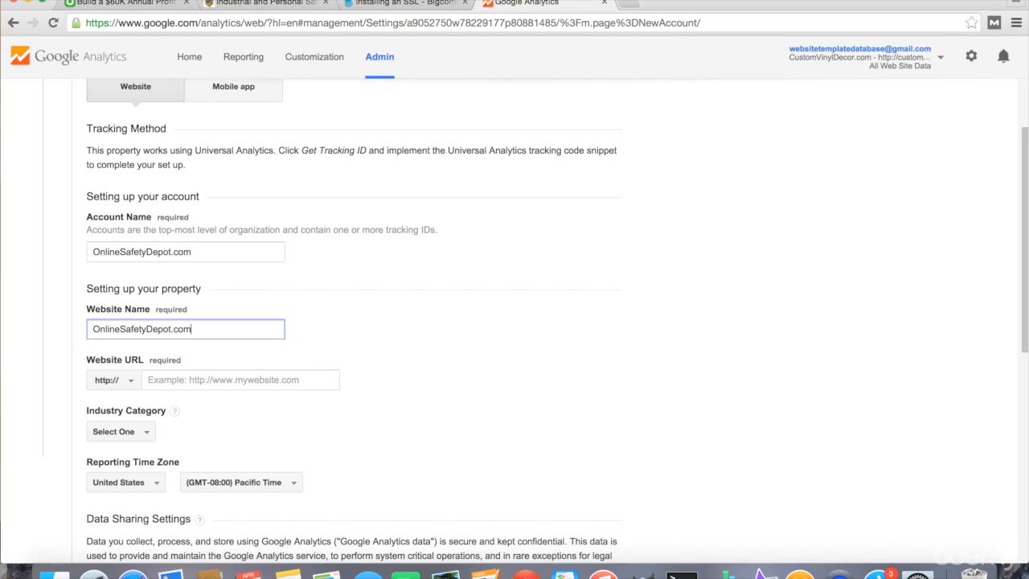
left_click(282, 379)
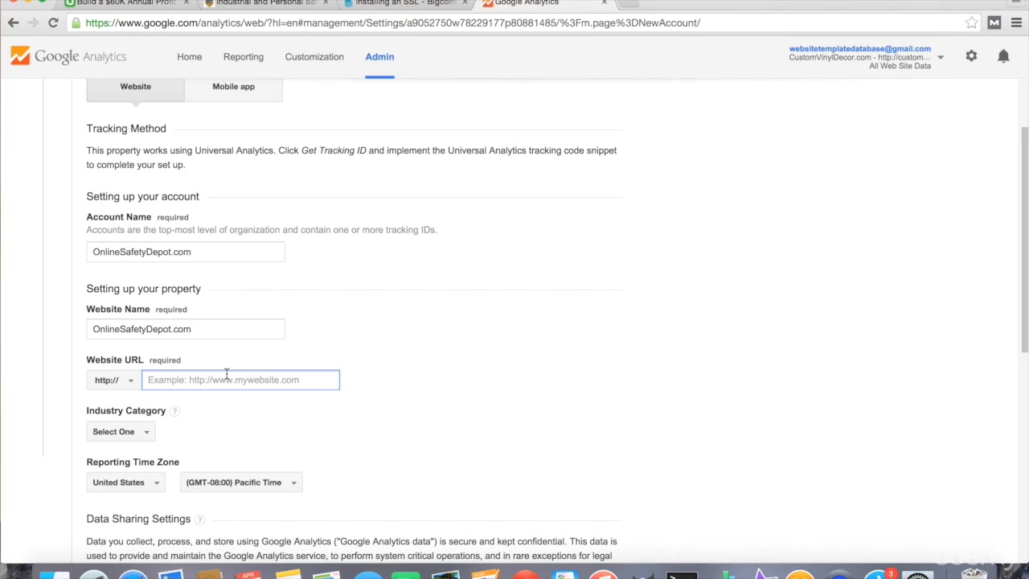
type("online")
key("super+a")
key("Right")
type("safet")
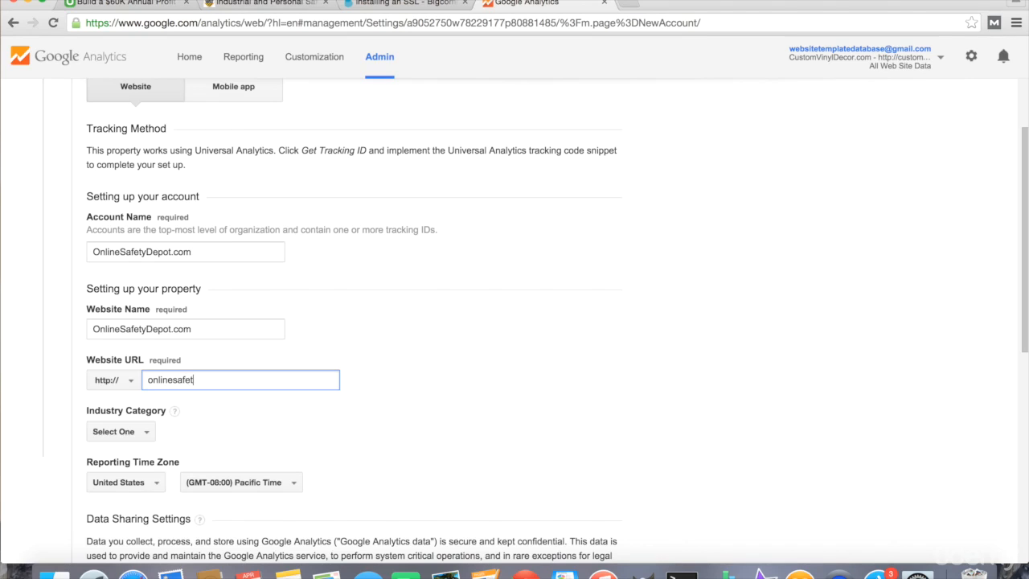
type("ydepot.com")
key("Tab")
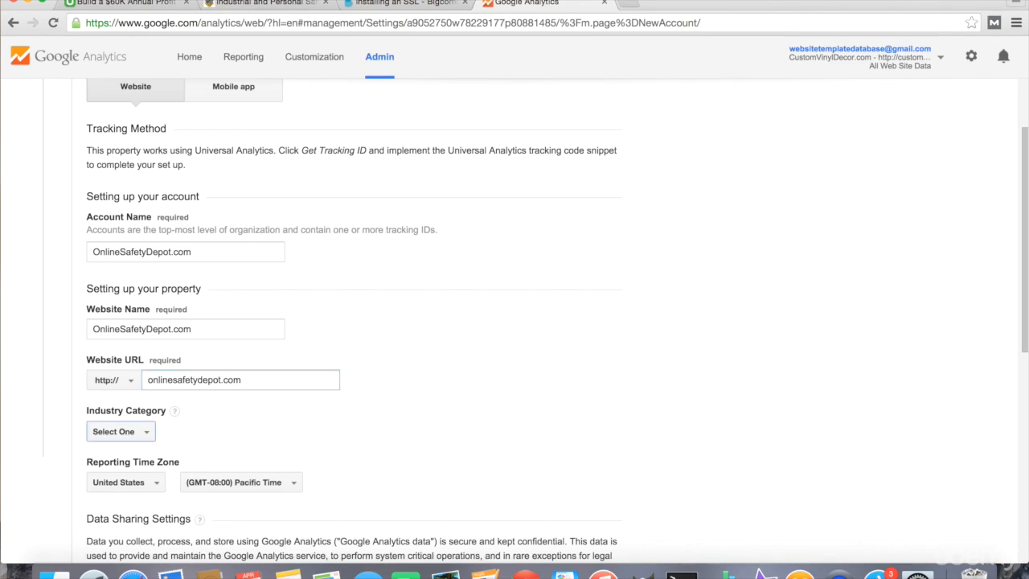
- Set the property's industry category to Shopping and its reporting time zone to (GMT-07:00) Mountain Time
mouse_move(175, 413)
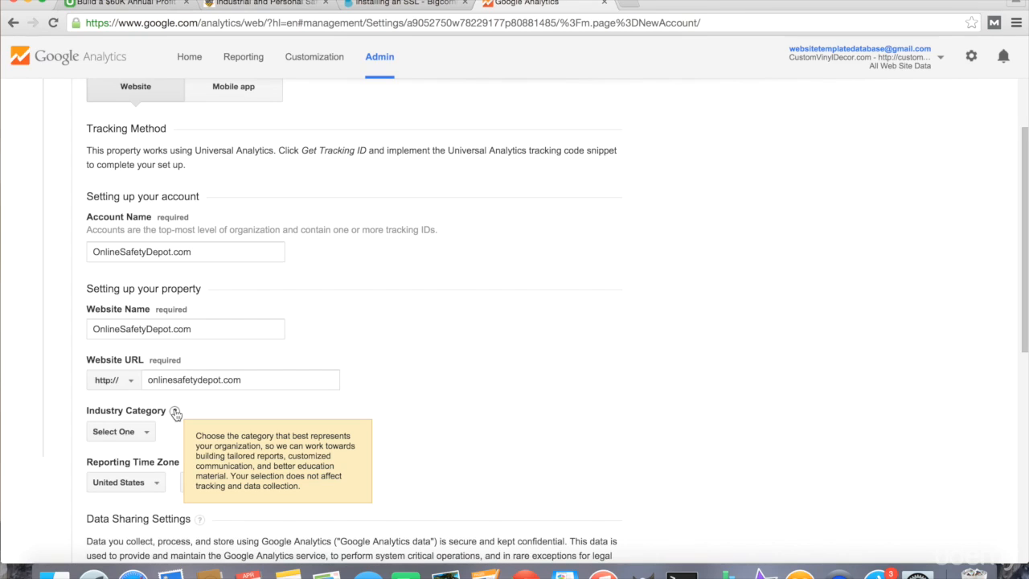
left_click(114, 431)
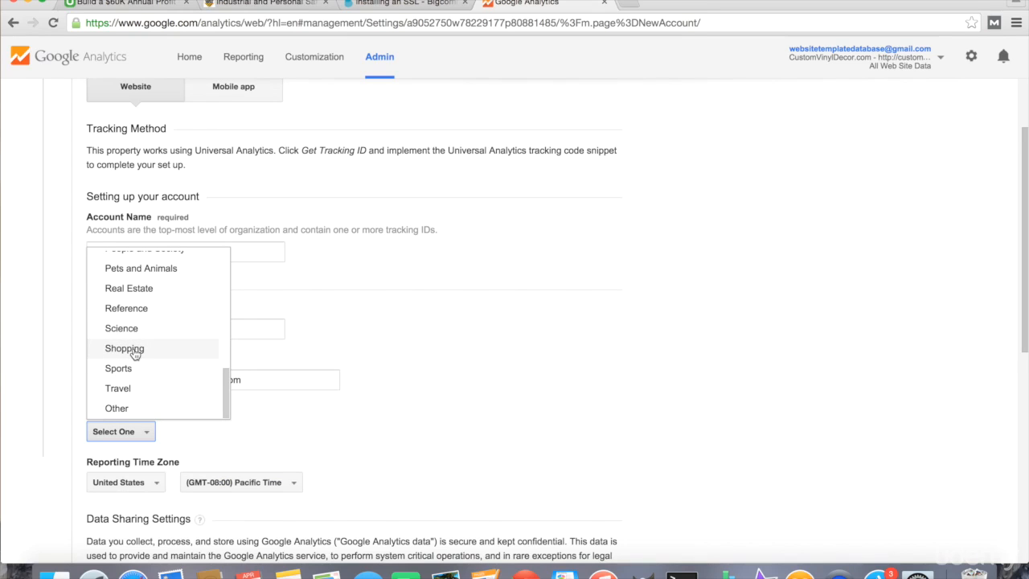
left_click(125, 349)
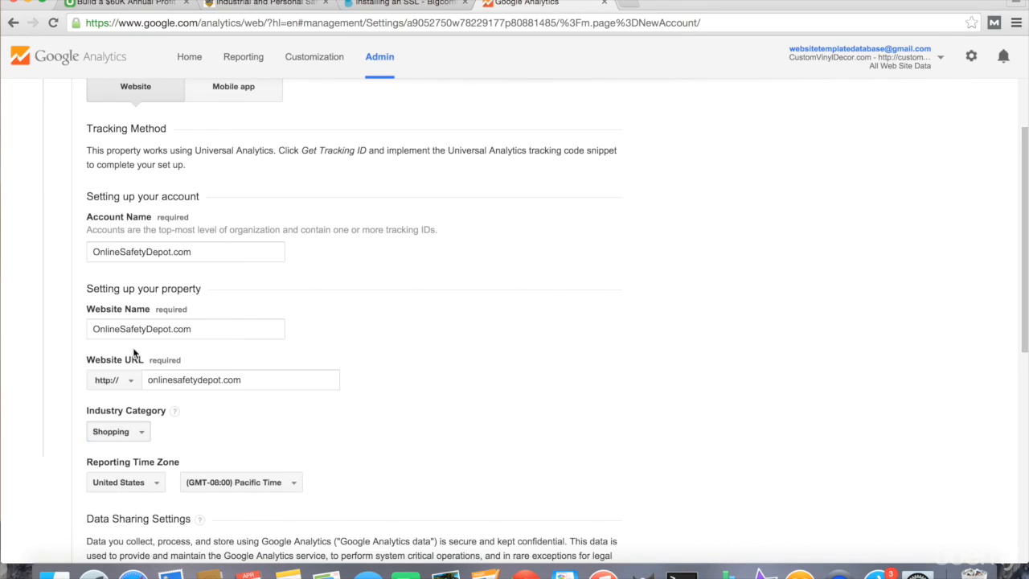
scroll(470, 432, "down", 2)
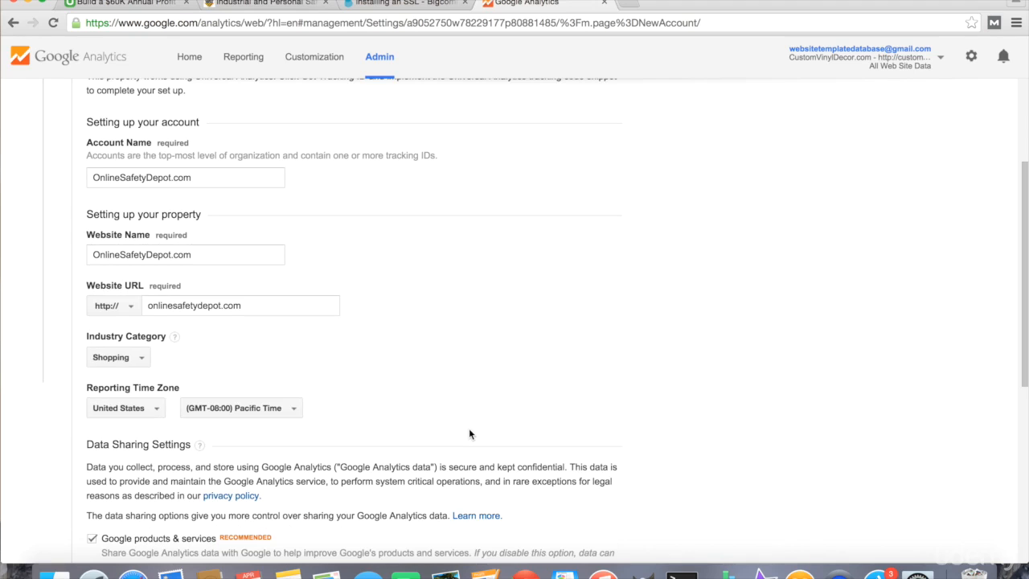
left_click(256, 409)
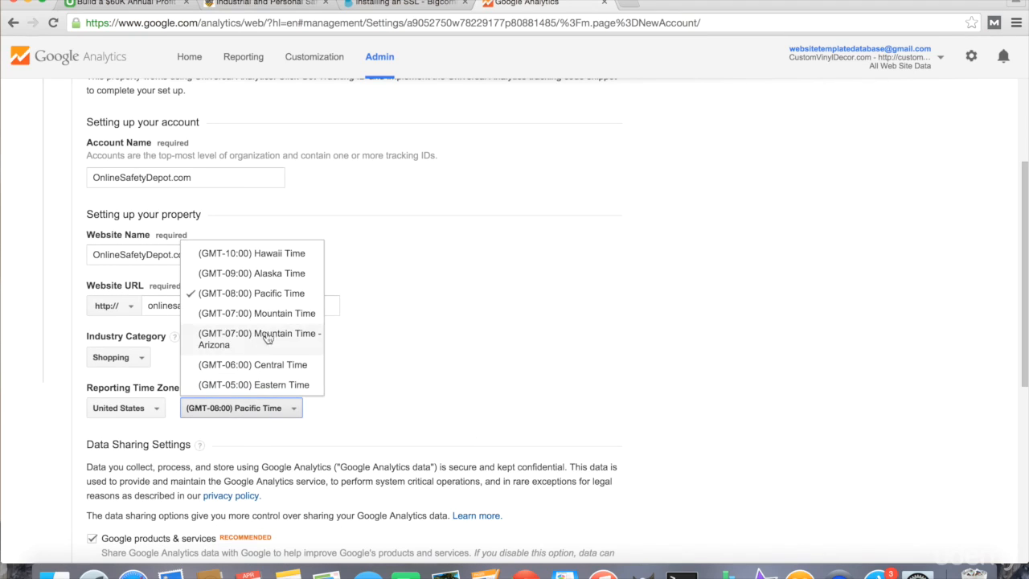
left_click(273, 312)
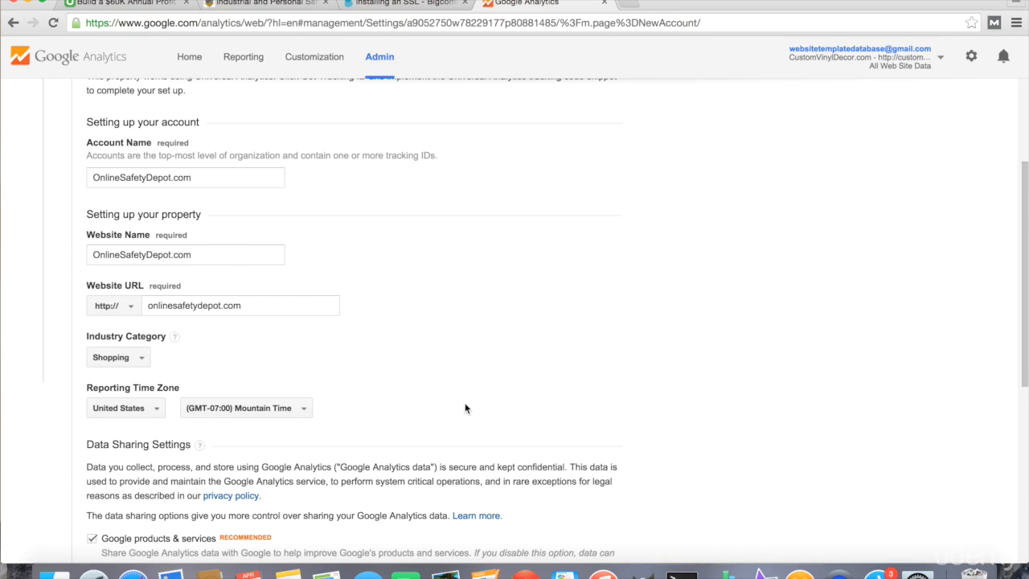
- Turn off all four data sharing options and create the account to get its tracking ID
scroll(464, 408, "down", 3)
scroll(465, 409, "down", 3)
left_click(91, 275)
left_click(91, 335)
left_click(92, 395)
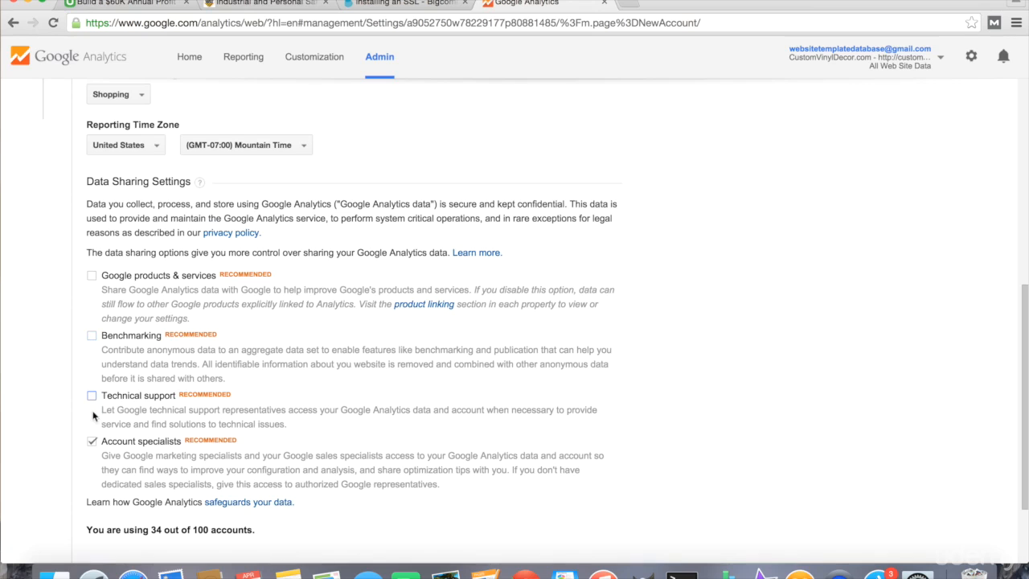
left_click(91, 442)
scroll(72, 425, "down", 2)
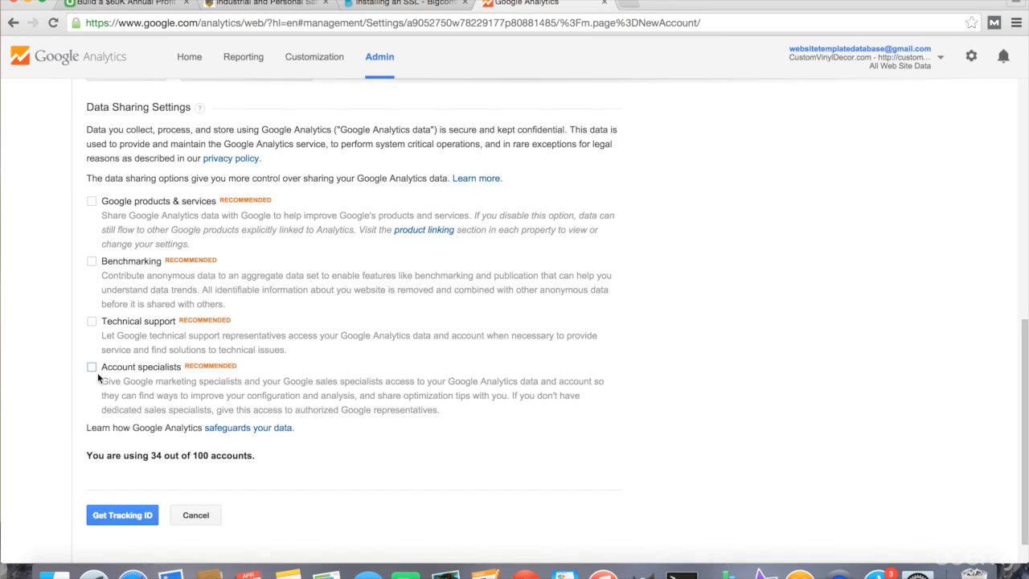
left_click(122, 515)
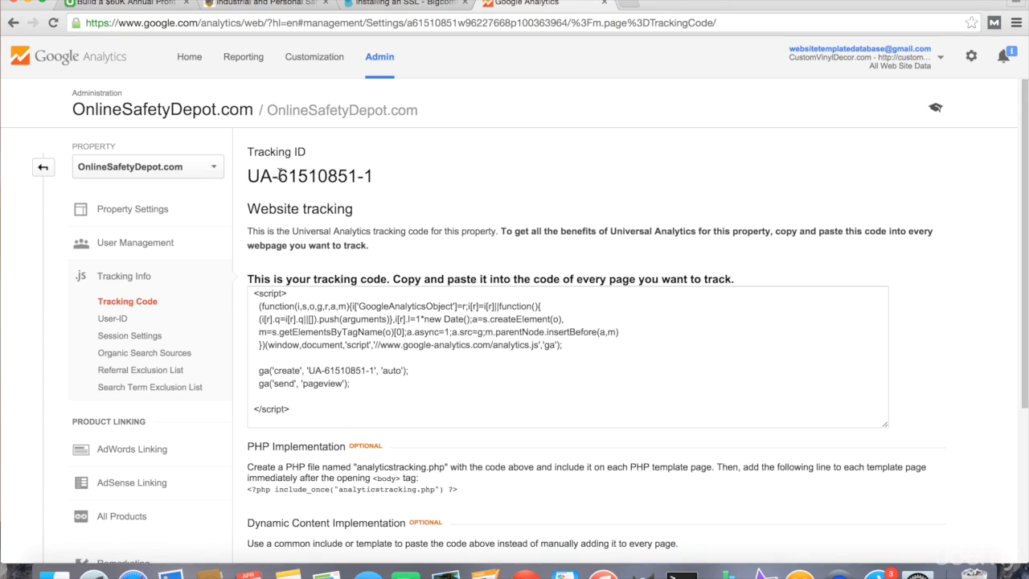
- Select the full tracking code script on the OnlineSafetyDepot.com tracking page in Google Analytics
left_click_drag(254, 294, 318, 413)
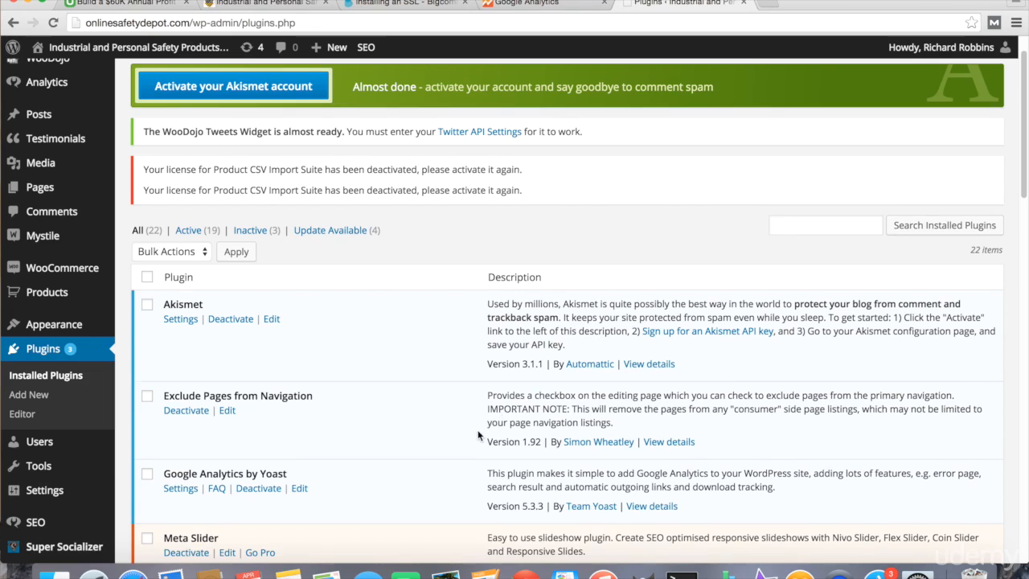
scroll(477, 434, "up", 2)
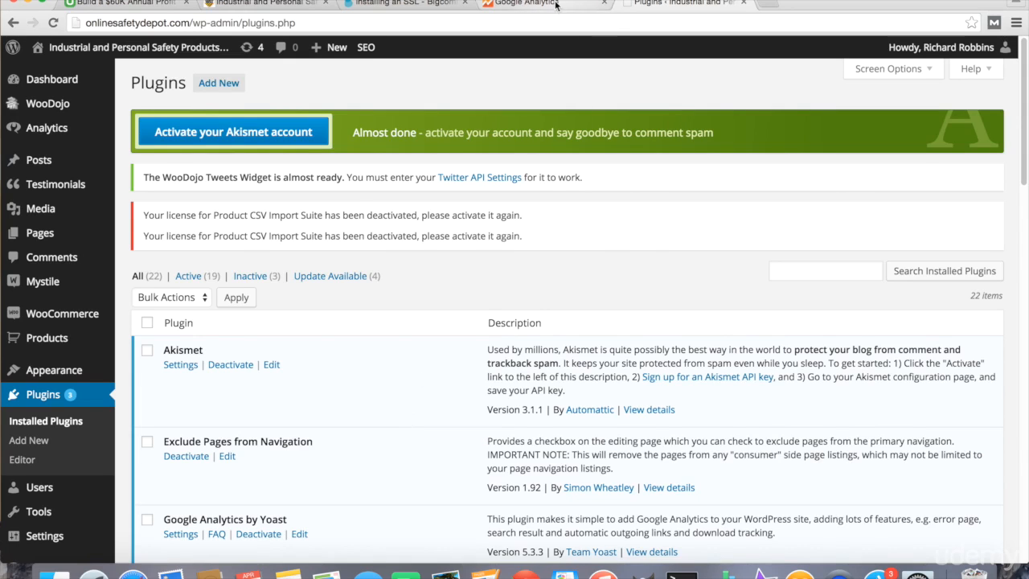
left_click(531, 3)
left_click_drag(309, 370, 375, 371)
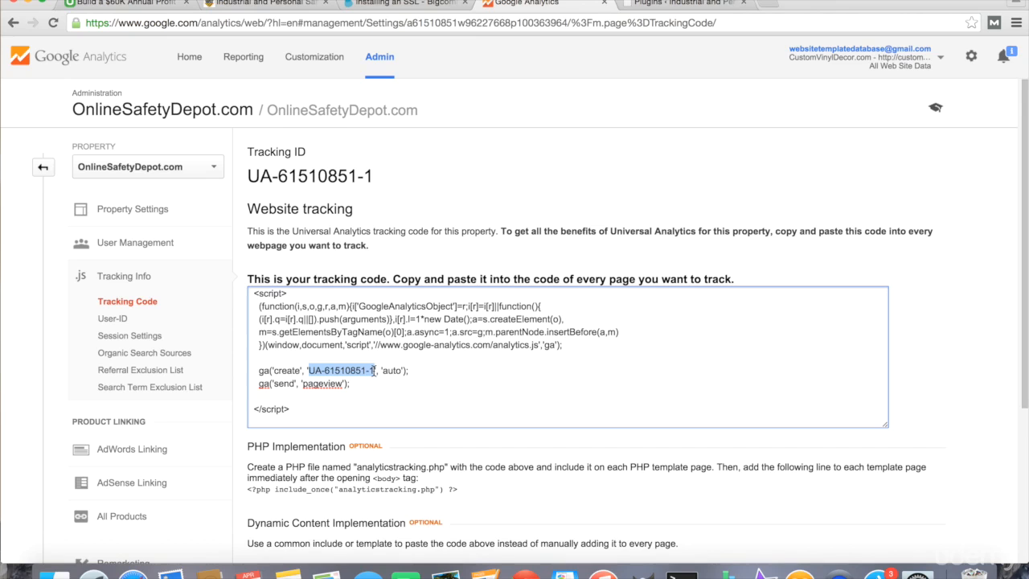
left_click(544, 324)
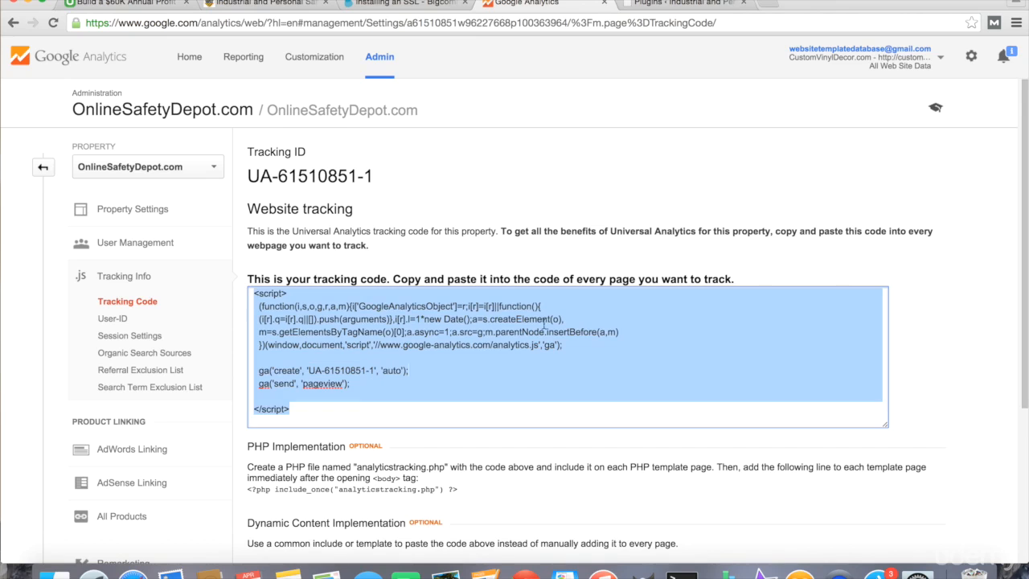
- Switch to the onlinesafetydepot.com WordPress admin and search the plugins available to add for "google analytics"
left_click(696, 3)
scroll(364, 386, "down", 3)
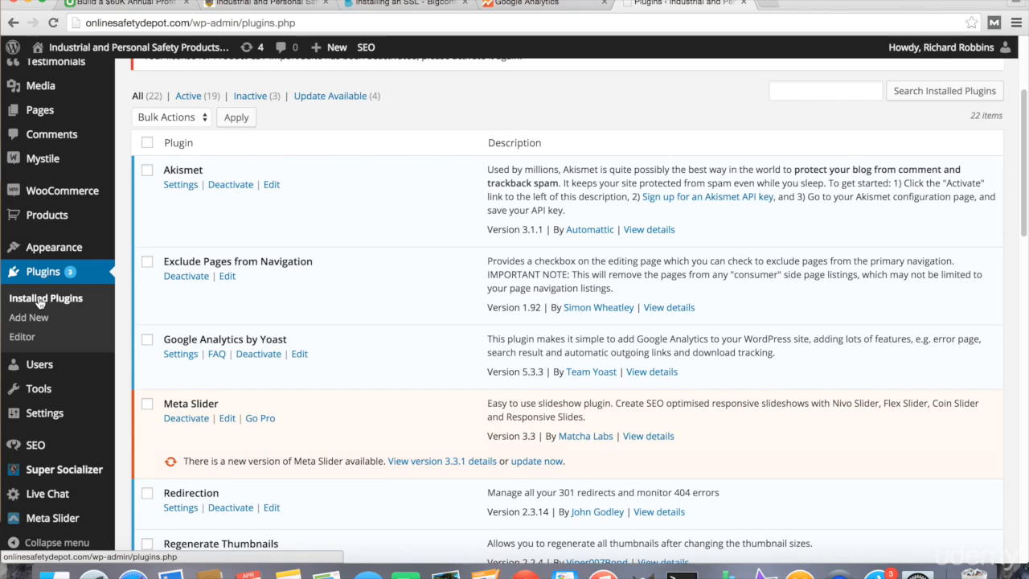
left_click(38, 321)
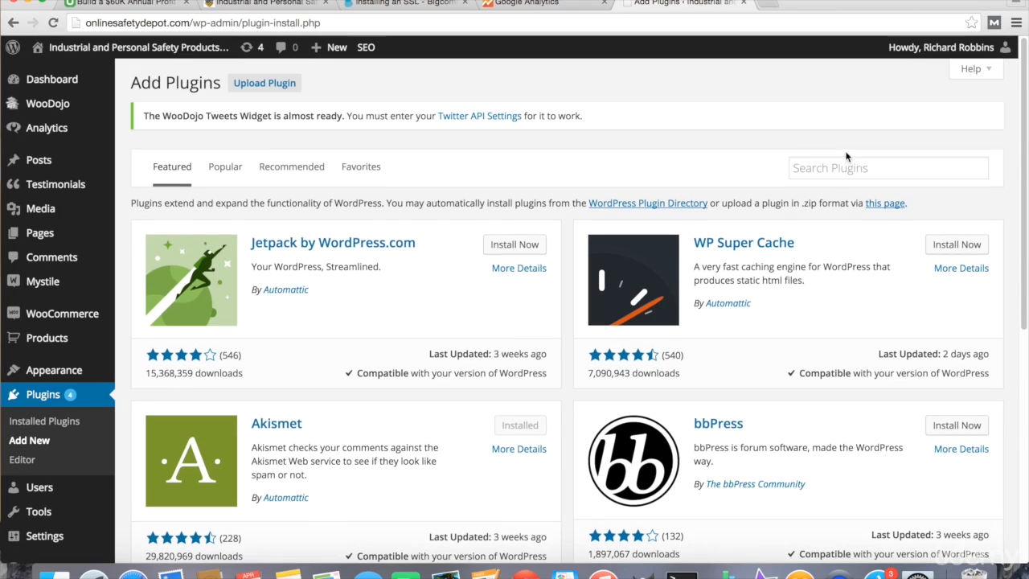
left_click(854, 169)
type("google an")
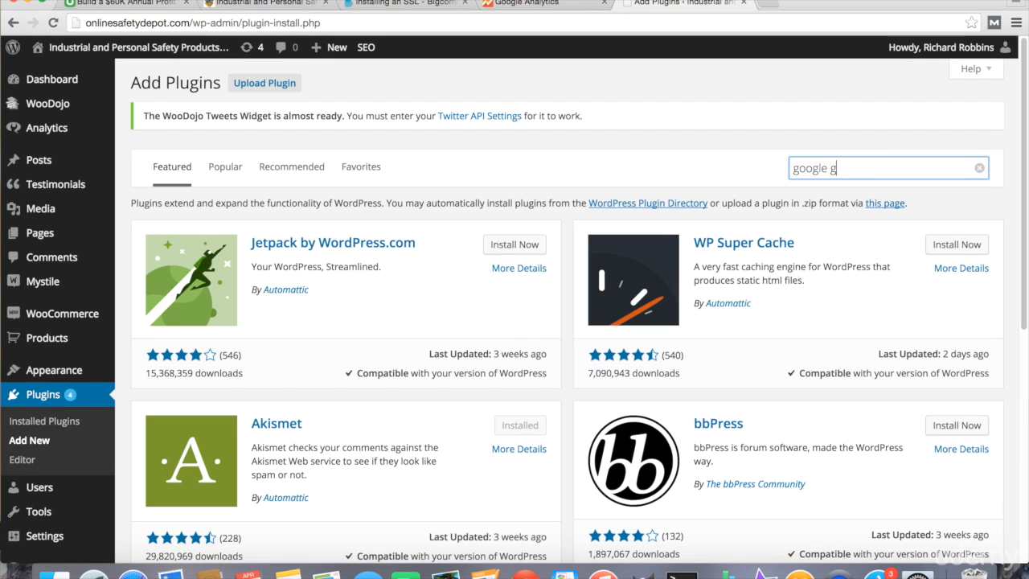
type("alytics")
key("Return")
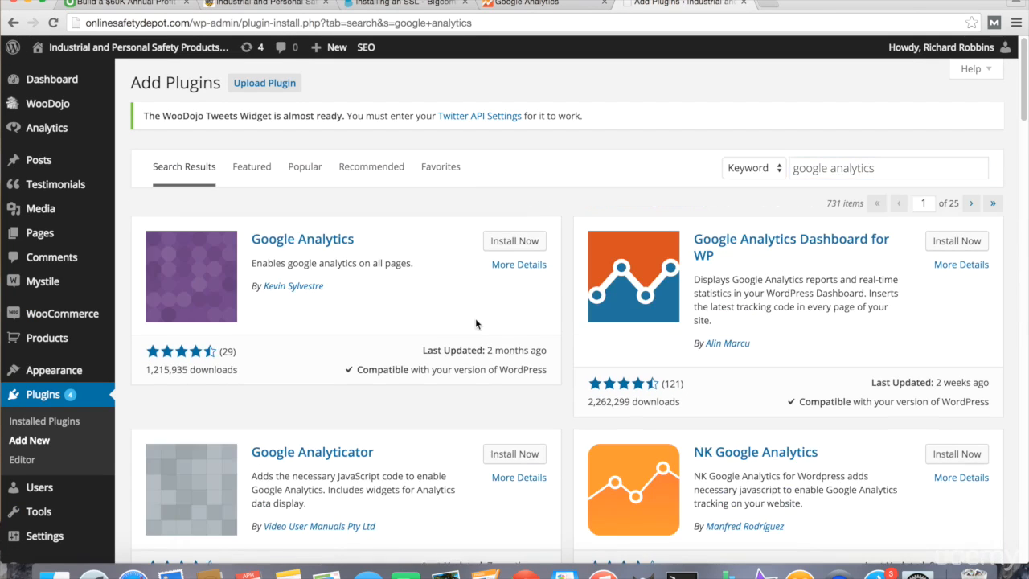
- Examine the plugin search results and look for the Google Analytics plugin by Yoast
scroll(475, 317, "down", 1)
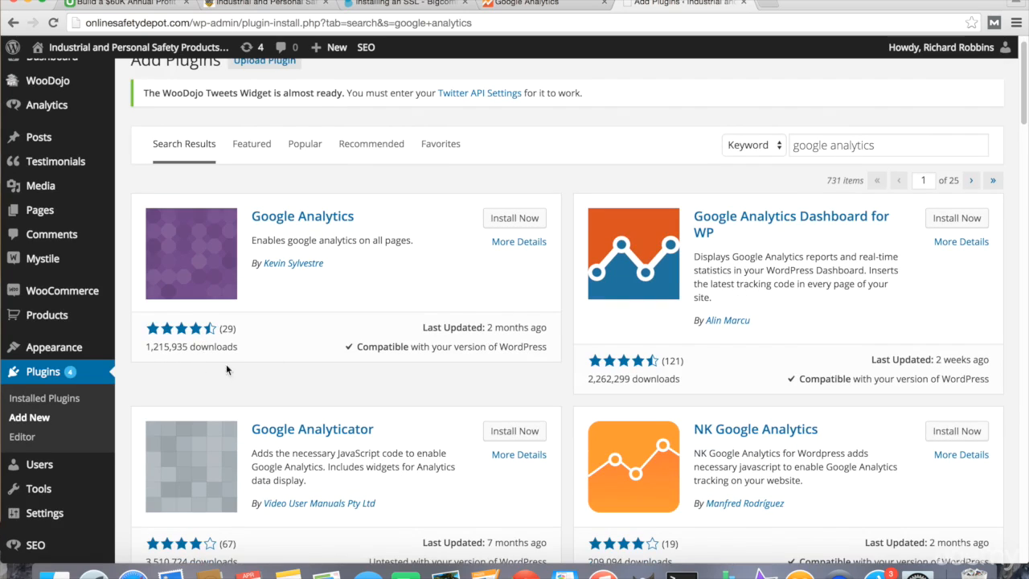
scroll(243, 367, "down", 1)
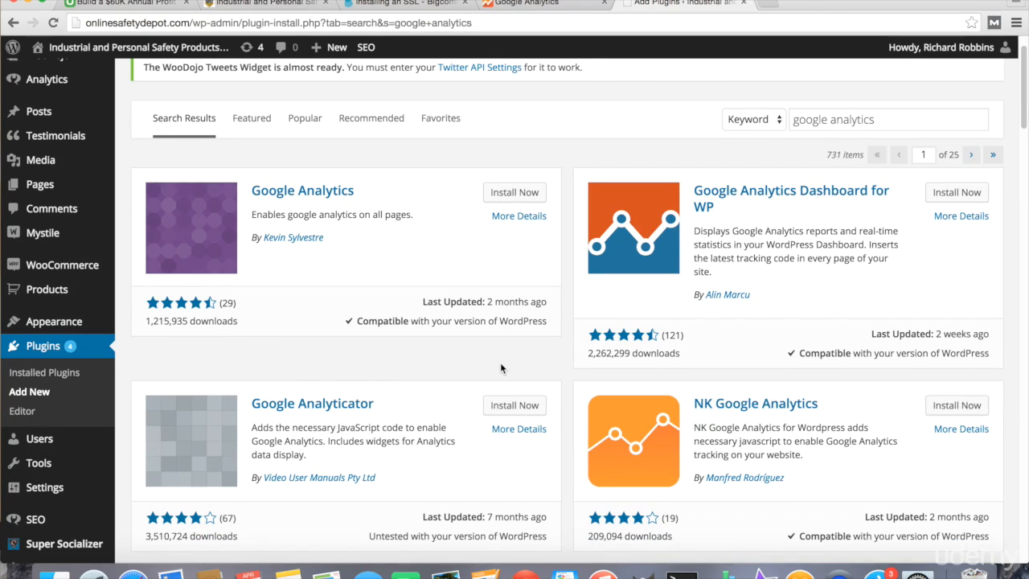
scroll(500, 368, "down", 1)
scroll(499, 368, "up", 1)
scroll(500, 369, "down", 1)
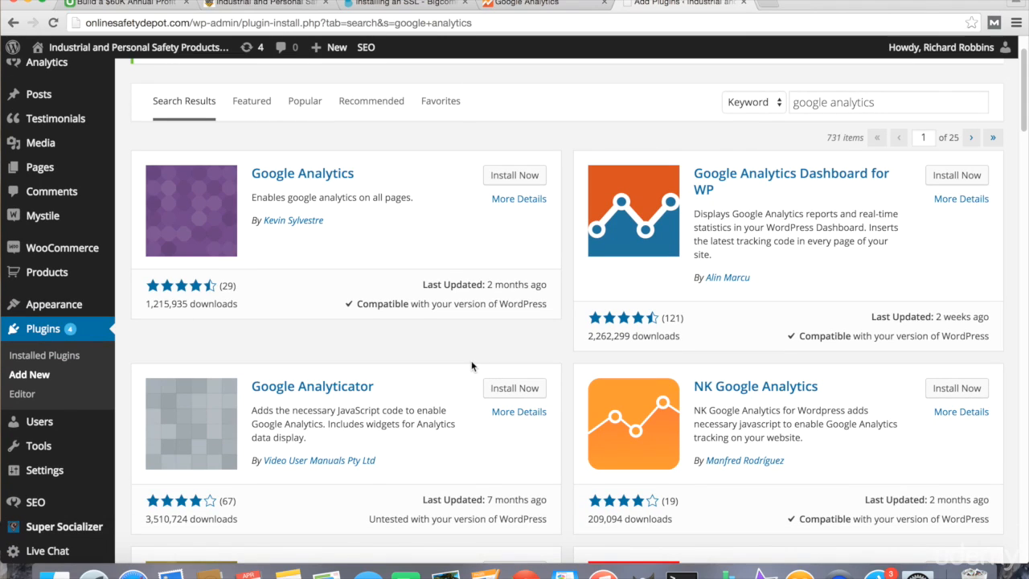
scroll(471, 366, "down", 1)
scroll(473, 363, "down", 5)
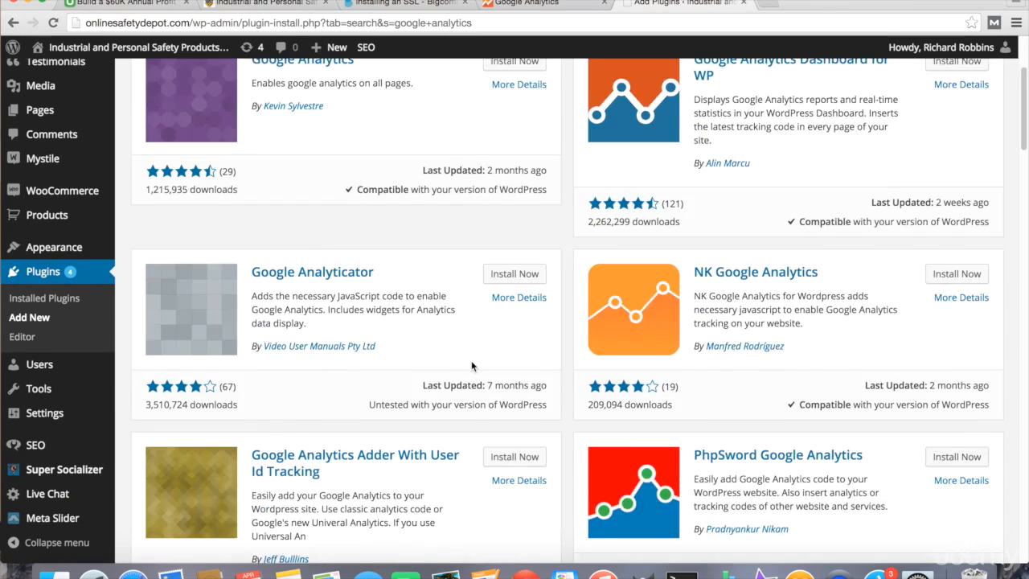
key("super+f")
type("yoast")
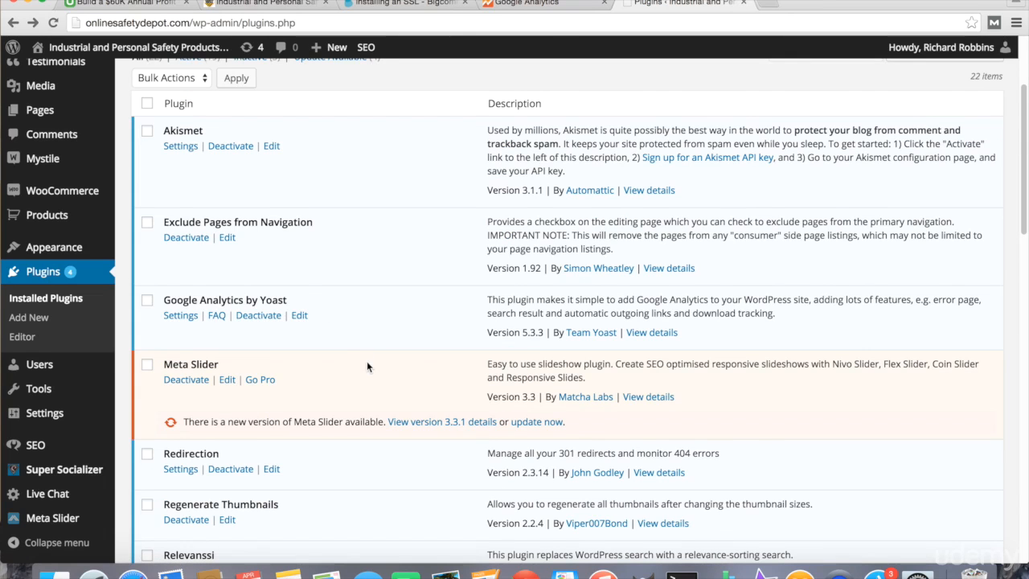
- In the Google Analytics by Yoast settings, manually enter the UA code using the tracking ID from Google Analytics
left_click(180, 320)
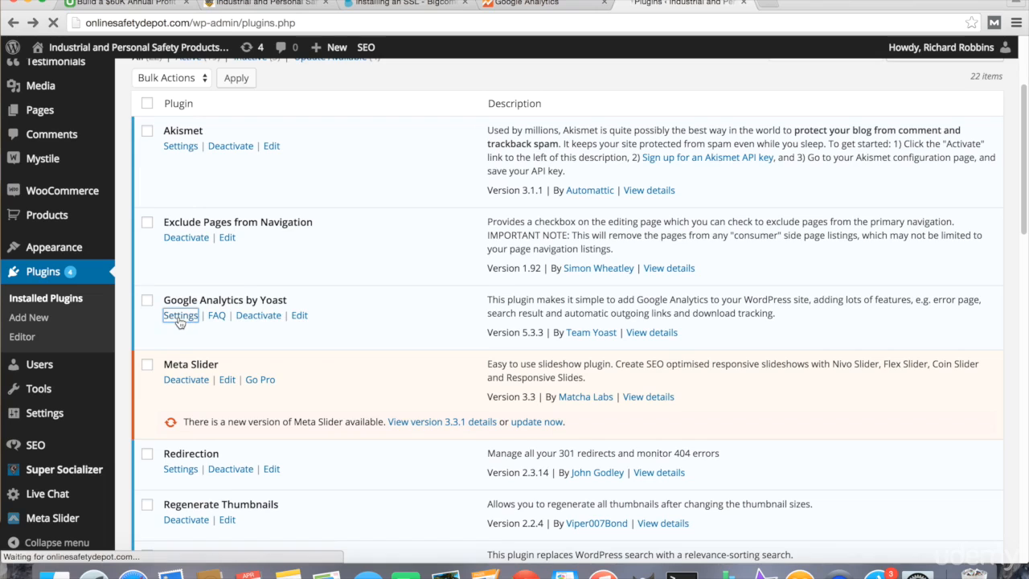
left_click(362, 312)
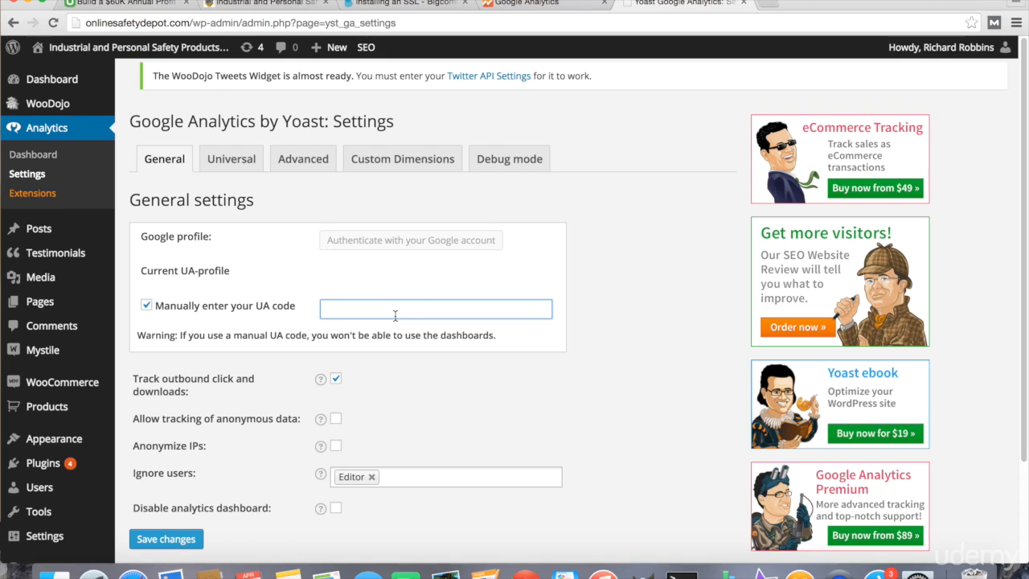
type("UA-61510851-1")
left_click(531, 4)
left_click(455, 339)
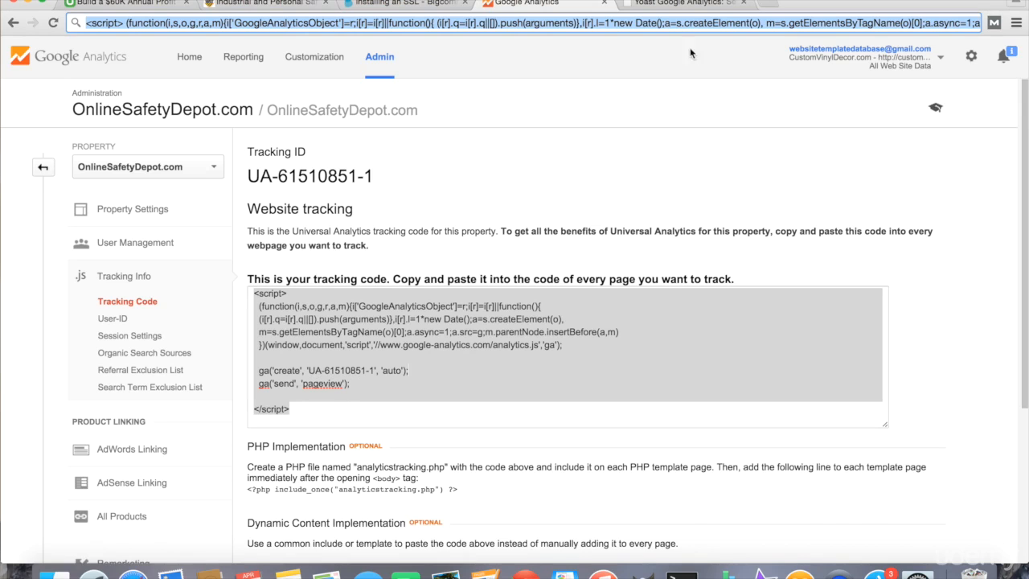
left_click(683, 3)
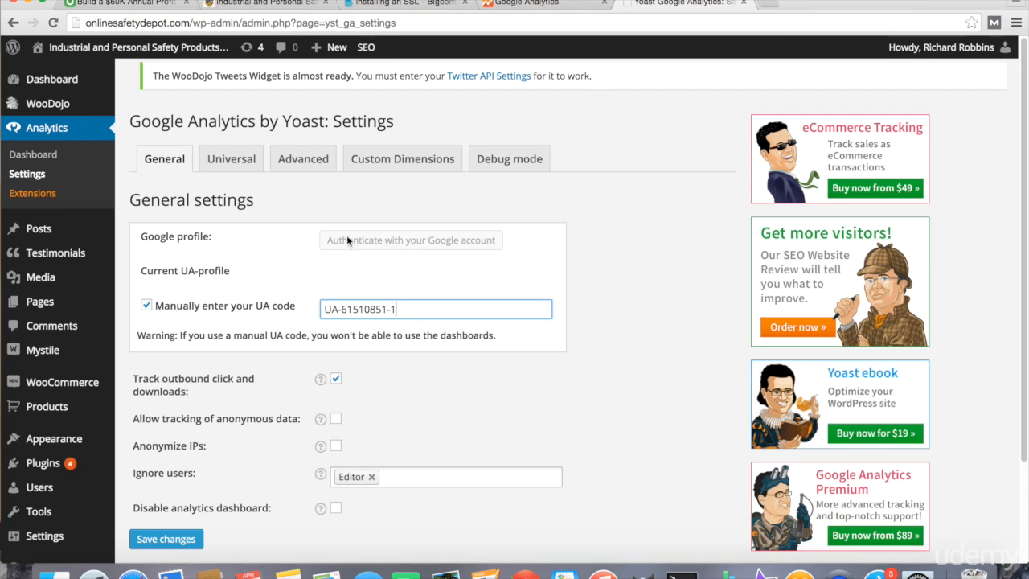
- Authenticate Google Analytics by Yoast with the Google account and accept its request to view Google Analytics data
left_click(411, 238)
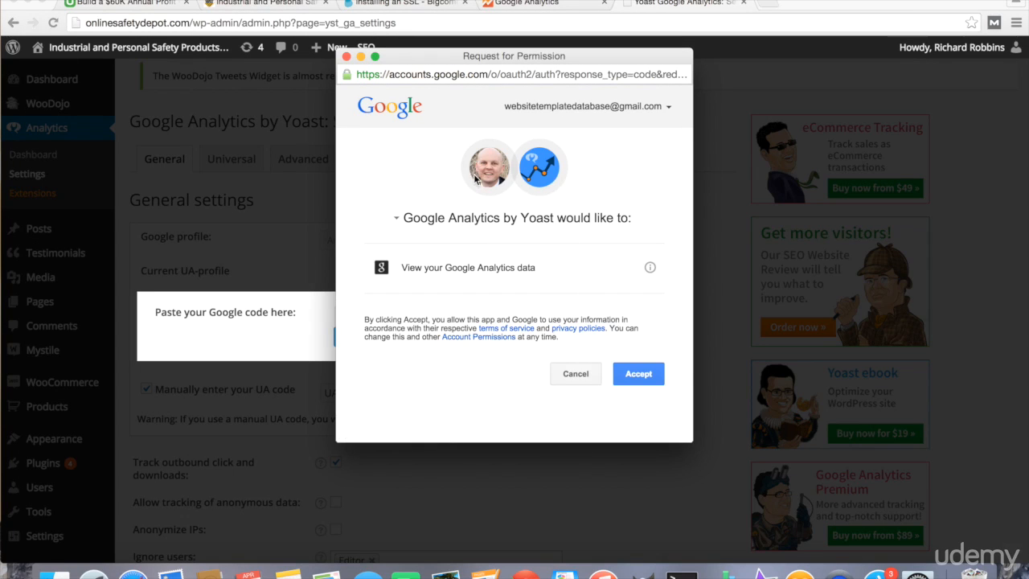
left_click(626, 373)
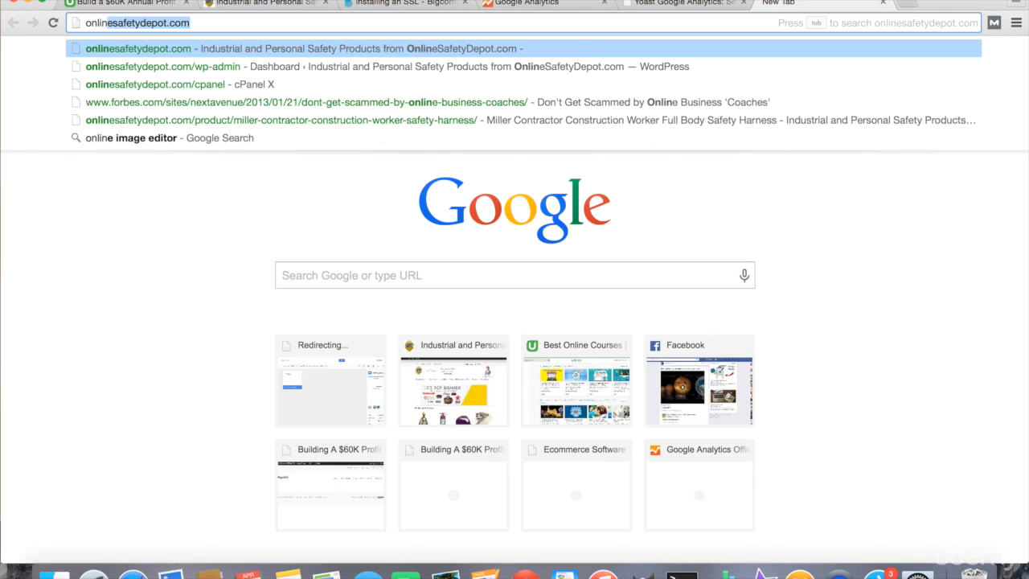
- Open the onlinesafetydepot.com home page in a new tab and view its page source
key("Return")
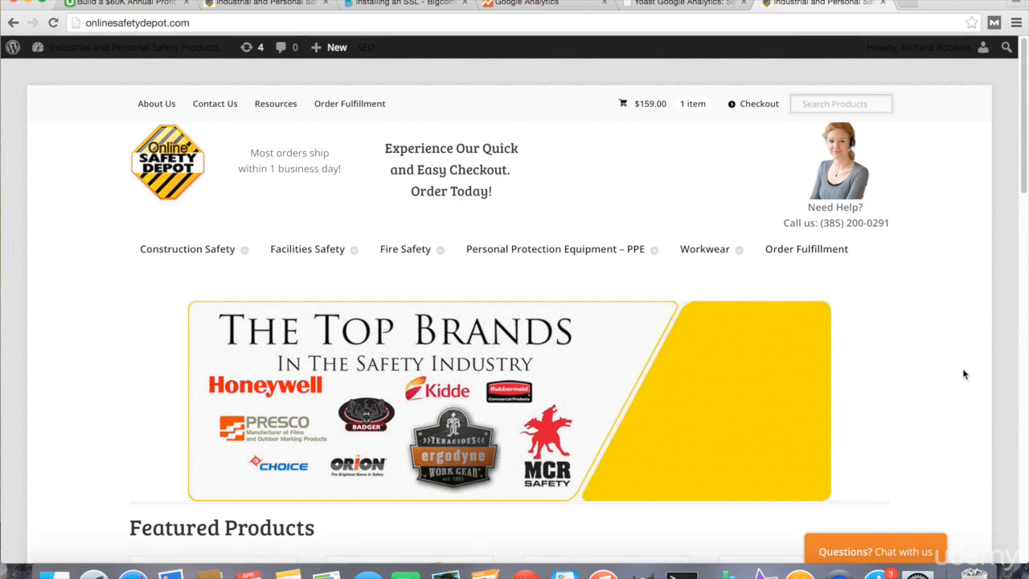
right_click(905, 296)
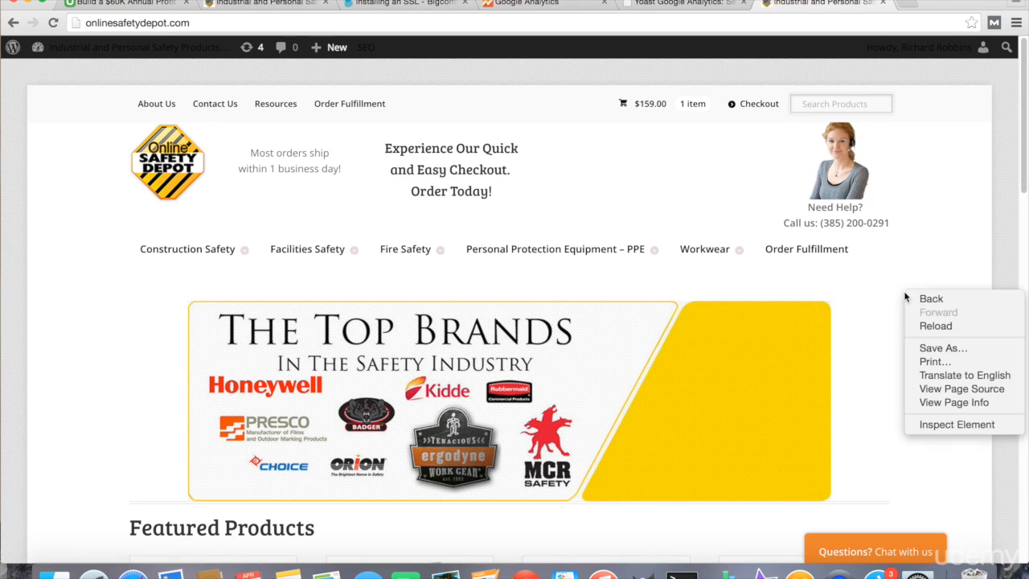
left_click(924, 222)
mouse_move(228, 113)
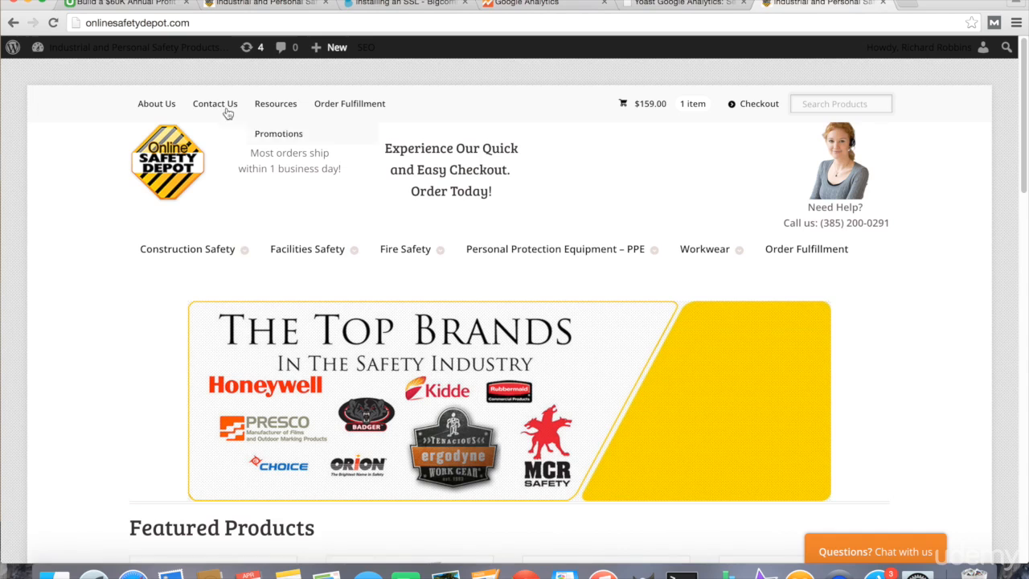
right_click(92, 322)
left_click(111, 424)
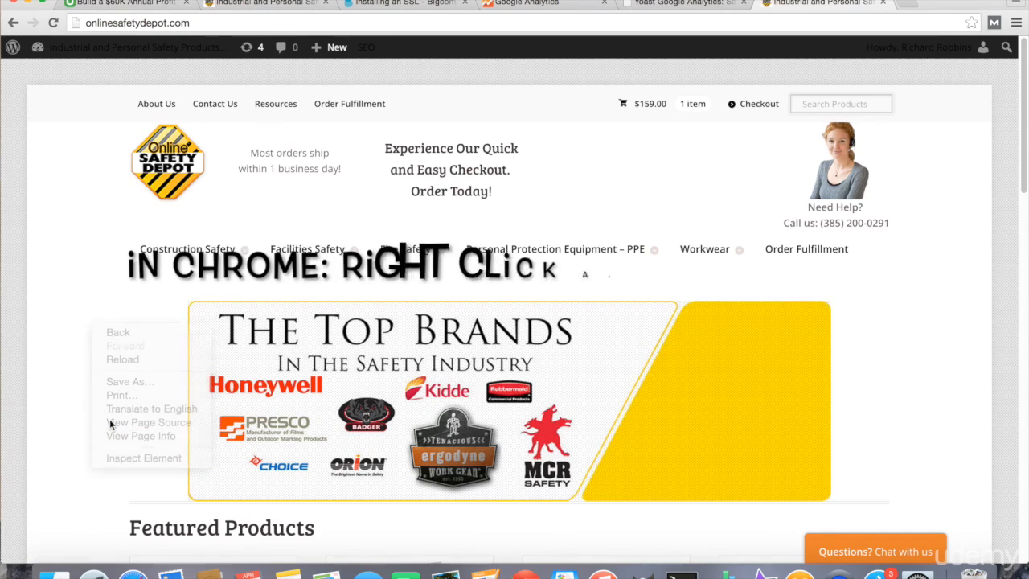
- Search the page source for "google an" to check the tracking script
key("ctrl+f")
type("google")
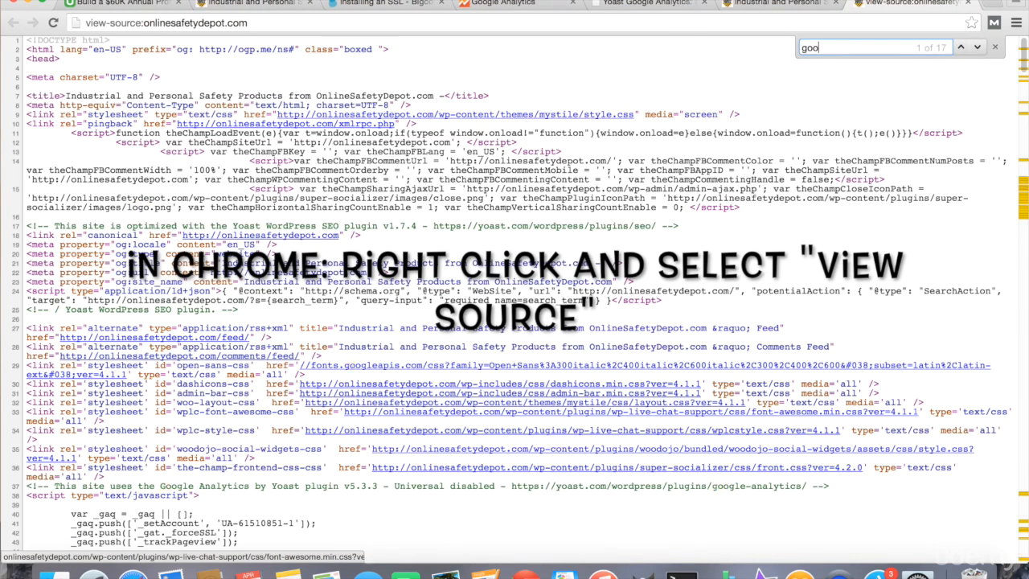
type(" an")
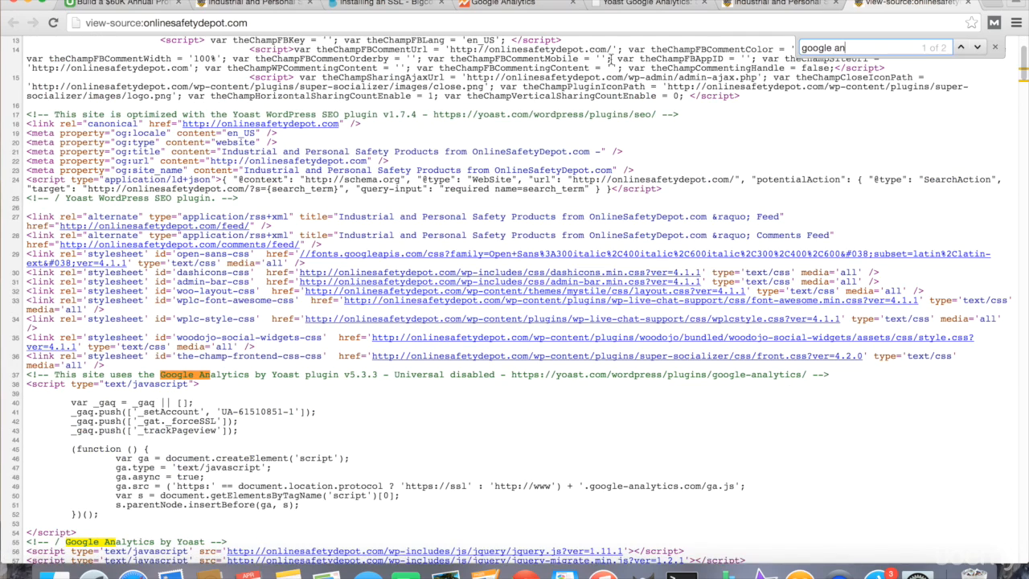
- In Google Analytics, find "onlinesafety" in the account list and open the All Web Site Data view of OnlineSafetyDepot.com
left_click(522, 6)
left_click(190, 56)
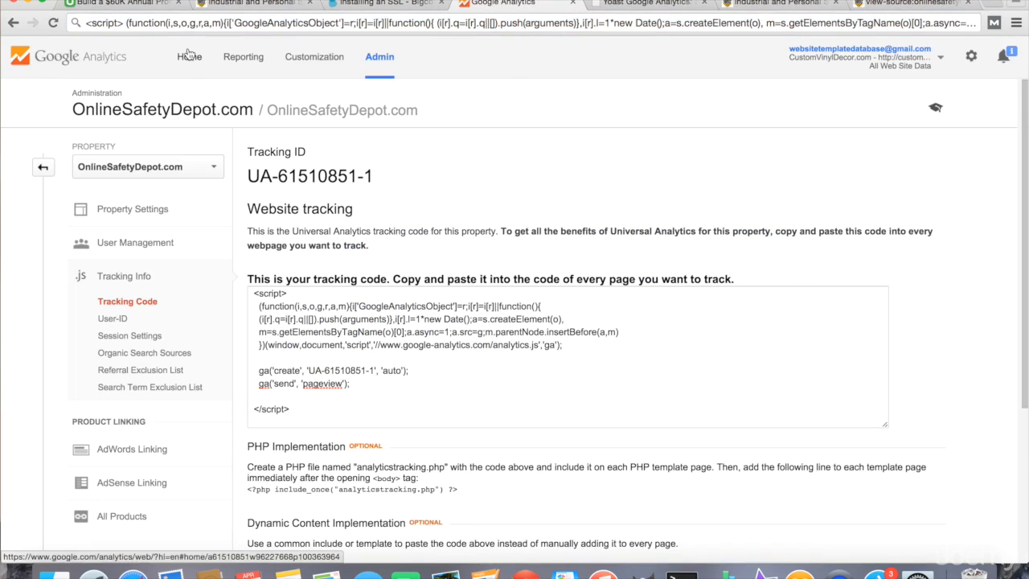
scroll(205, 370, "down", 3)
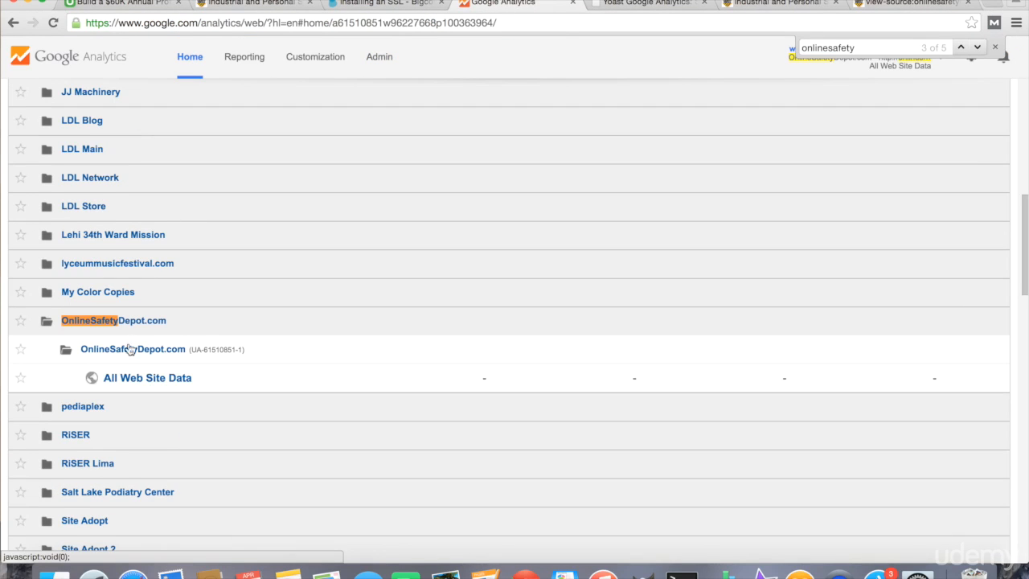
left_click(135, 377)
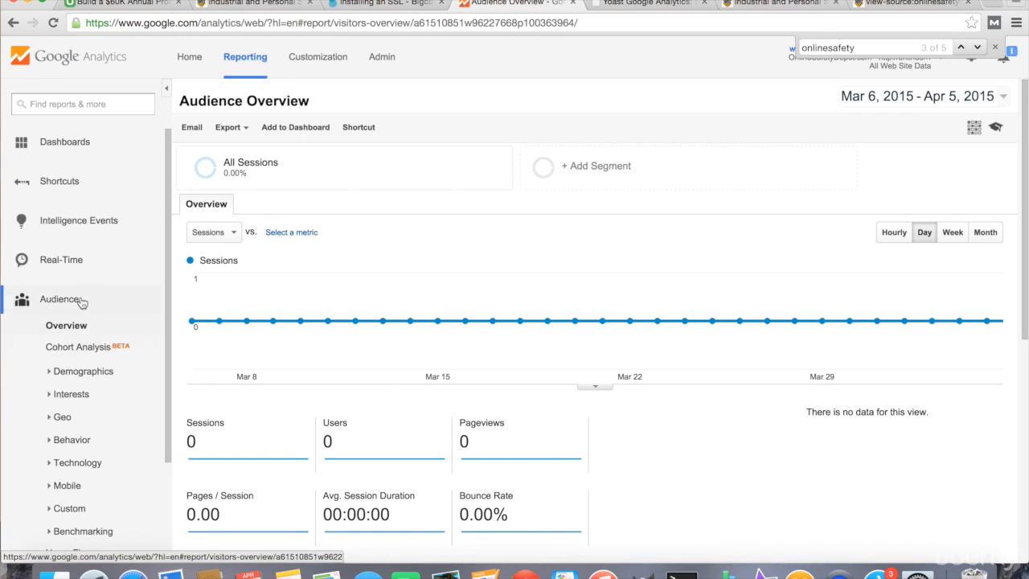
- Open the Real-Time Overview report and inspect the active user's marker on the Top Locations map
left_click(75, 260)
left_click(73, 288)
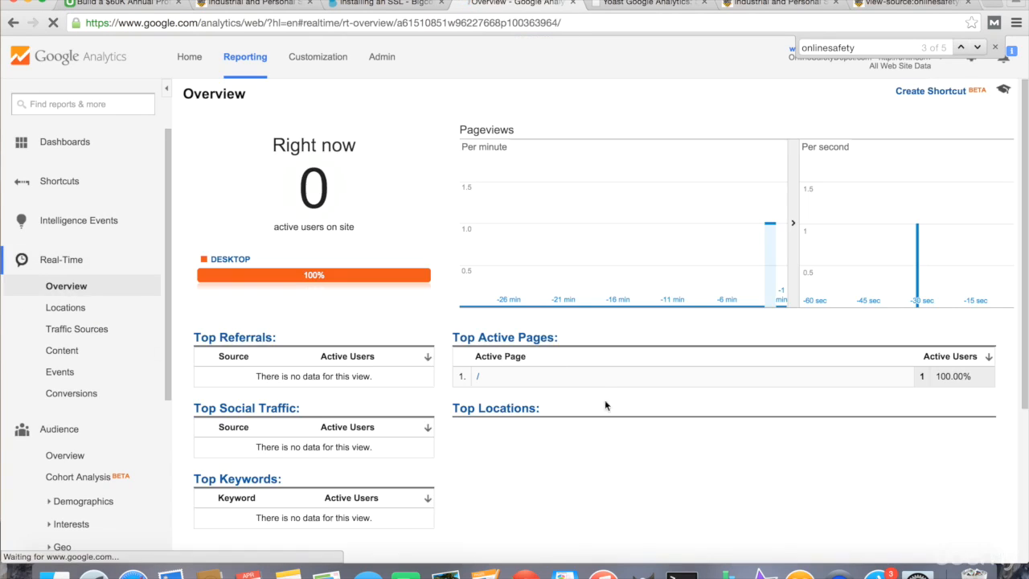
scroll(605, 402, "down", 3)
mouse_move(605, 414)
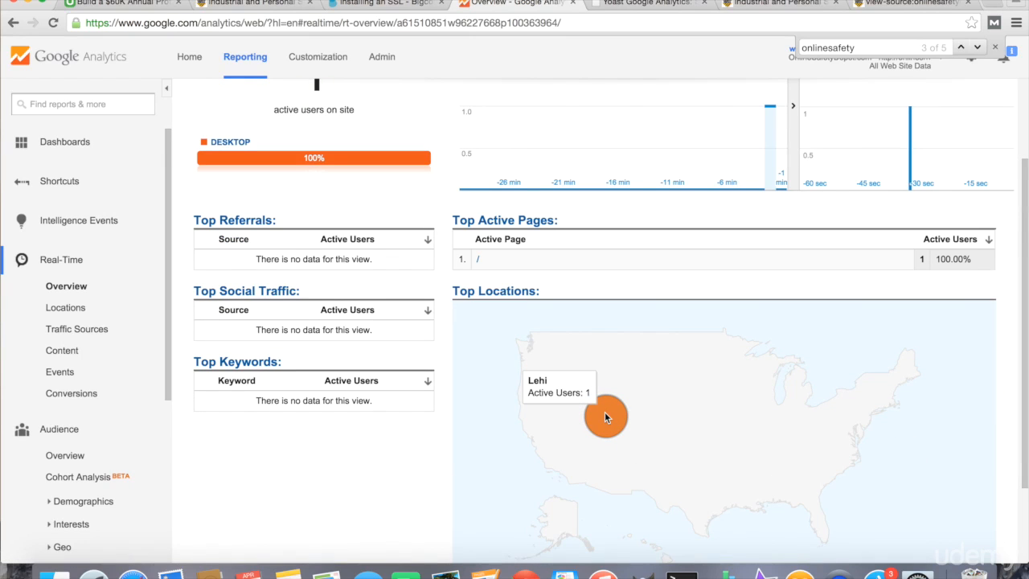
- On the OnlineSafetyDepot.com site, open the Protective Headwear category under Personal Protection Equipment to generate a page visit
left_click(770, 6)
mouse_move(555, 248)
left_click(524, 311)
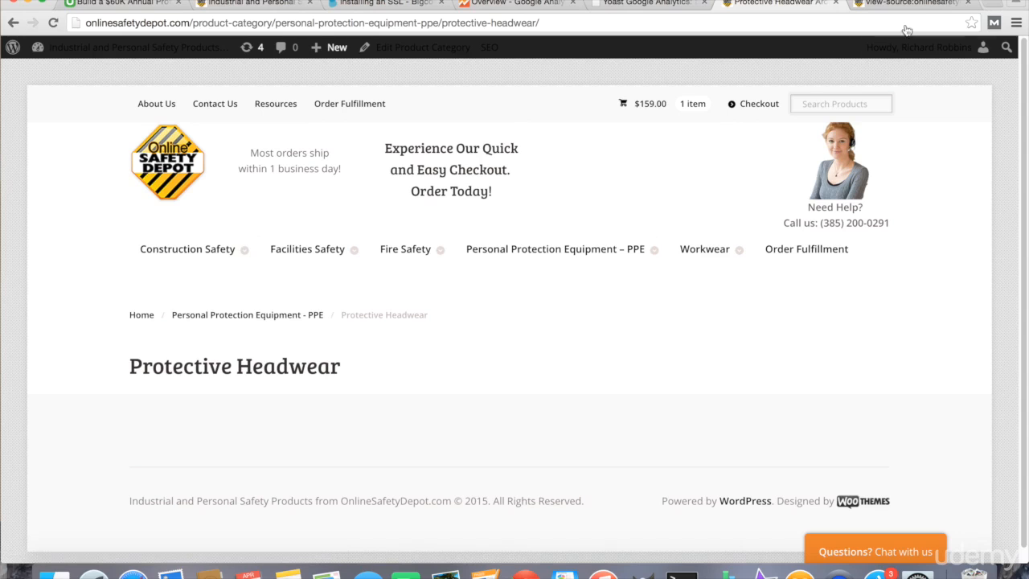
- Return to the Real-Time Overview in Google Analytics and check the active page, visitor location and pageviews
left_click(643, 4)
left_click(518, 5)
mouse_move(593, 416)
scroll(372, 491, "up", 1)
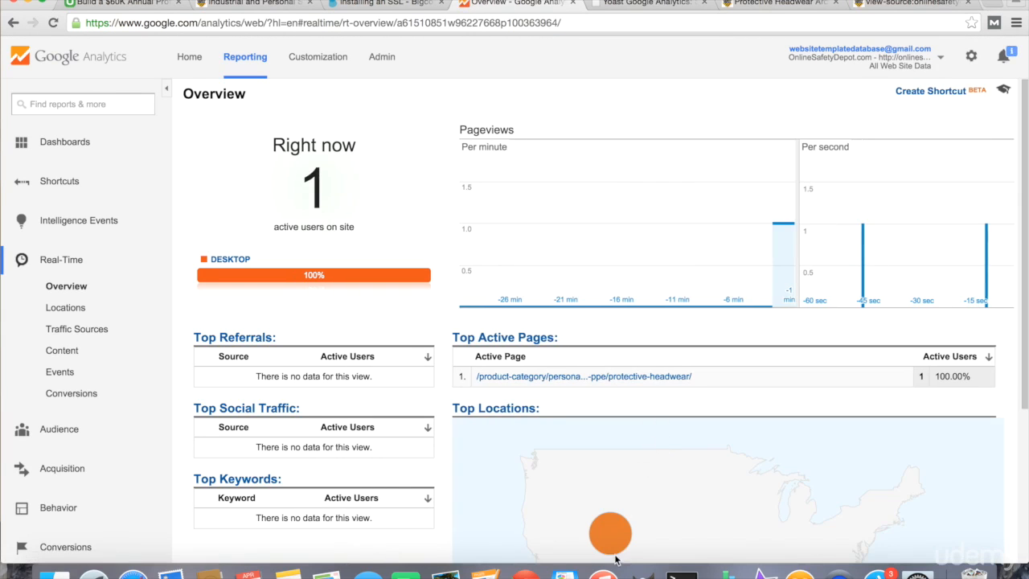
mouse_move(613, 533)
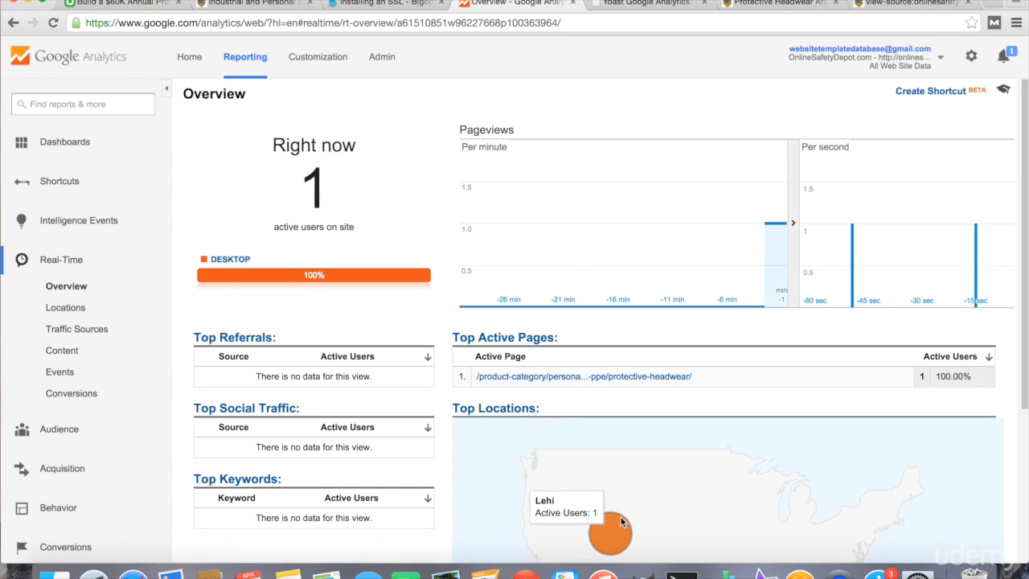
mouse_move(777, 266)
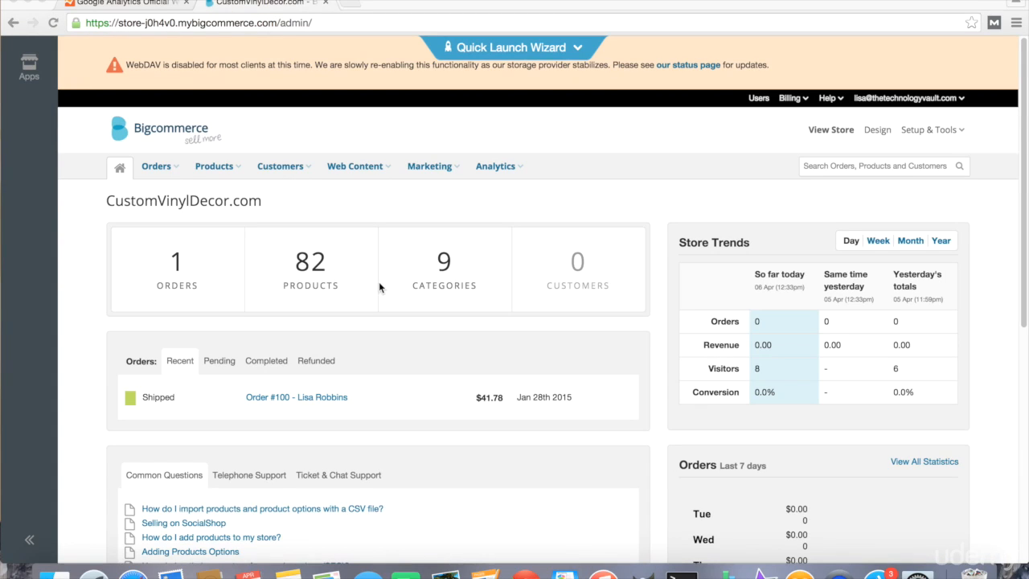
- In Google Analytics, open the tracking code page of the CustomVinylDecor.com property and copy the full tracking script
left_click(117, 5)
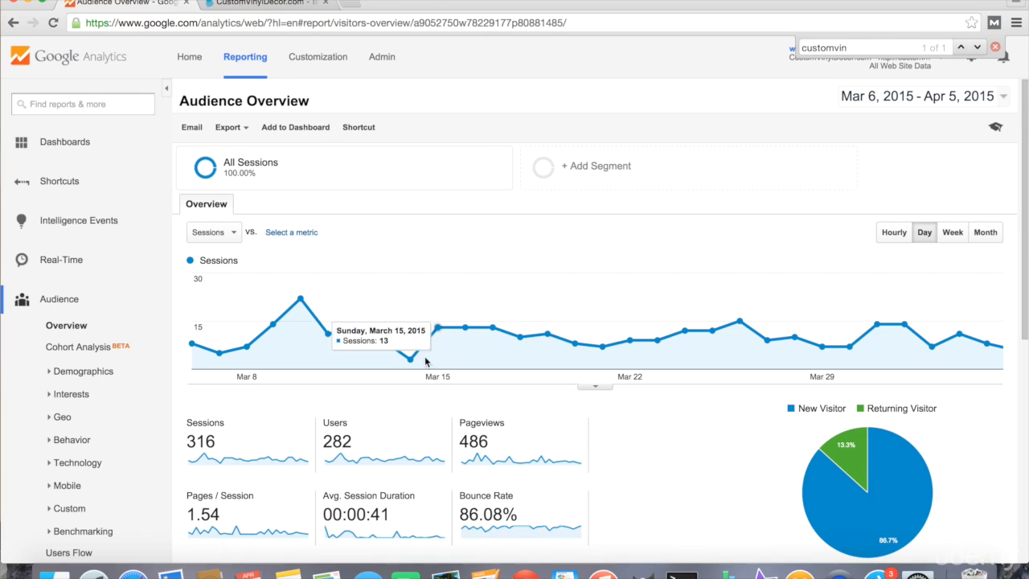
left_click(382, 59)
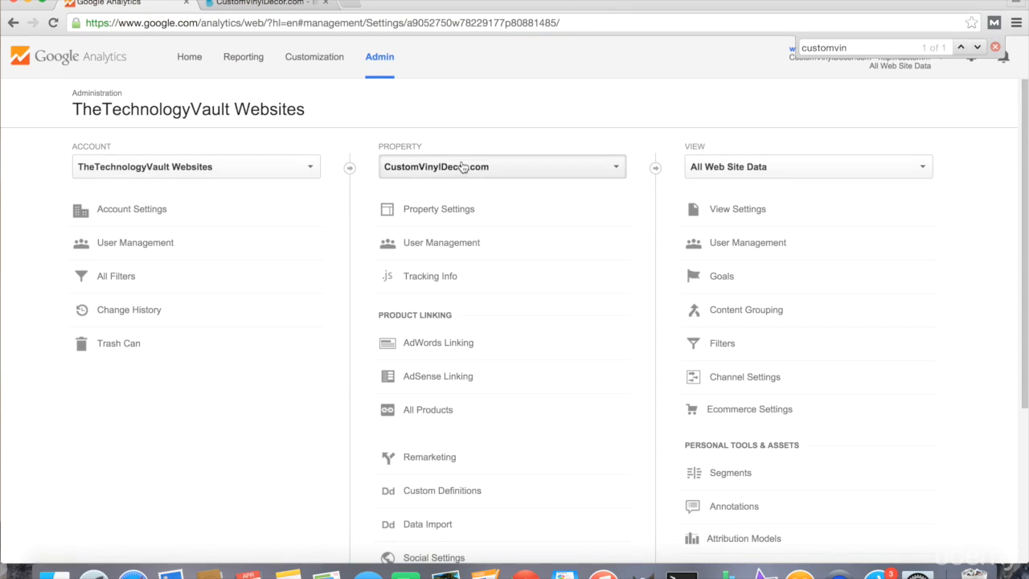
left_click(432, 277)
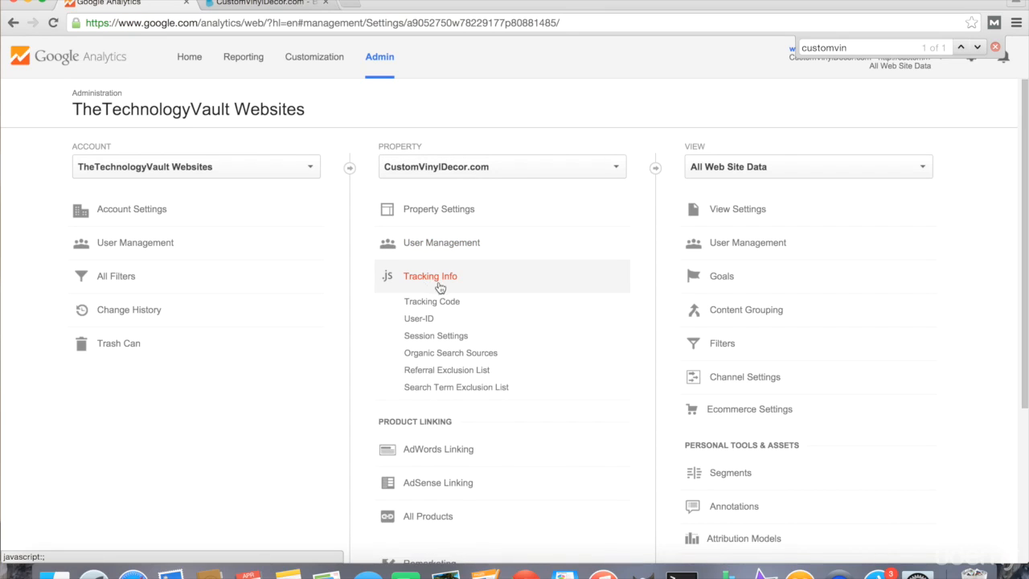
left_click(434, 302)
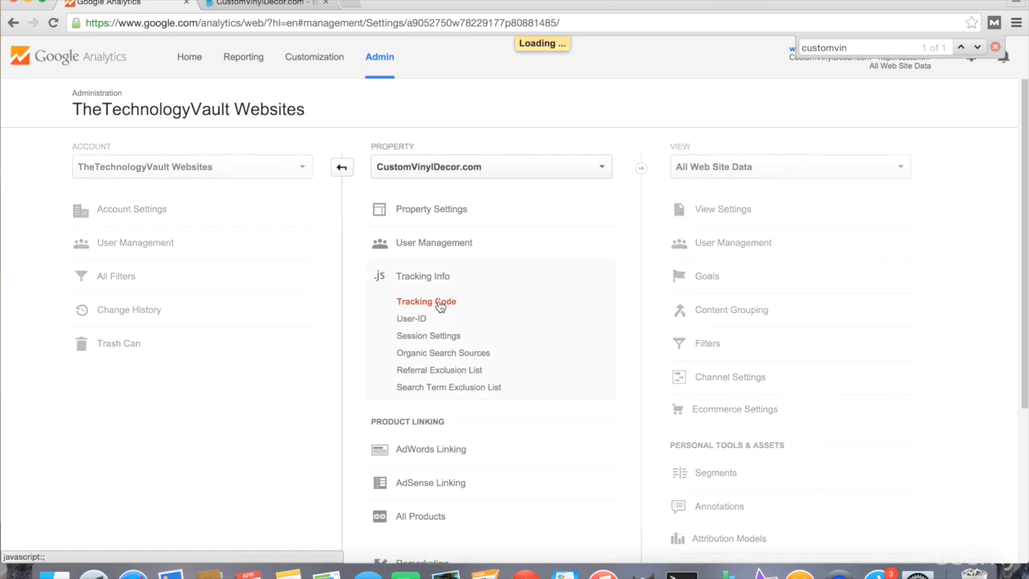
left_click_drag(341, 424, 256, 309)
key("super+c")
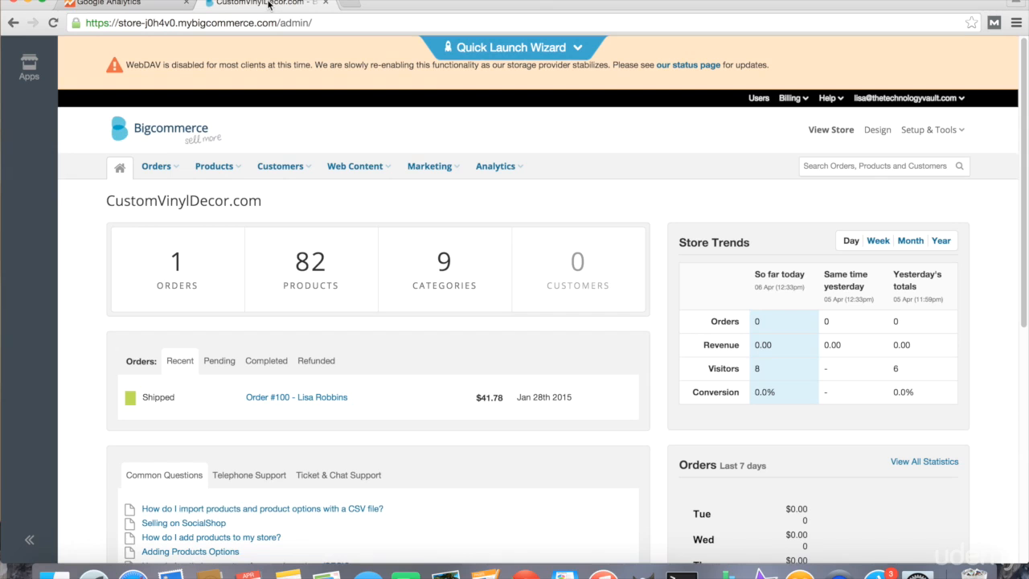
- Switch to the CustomVinylDecor.com Bigcommerce admin, enable the Google Analytics package in the web analytics settings and save
left_click(265, 3)
left_click(965, 131)
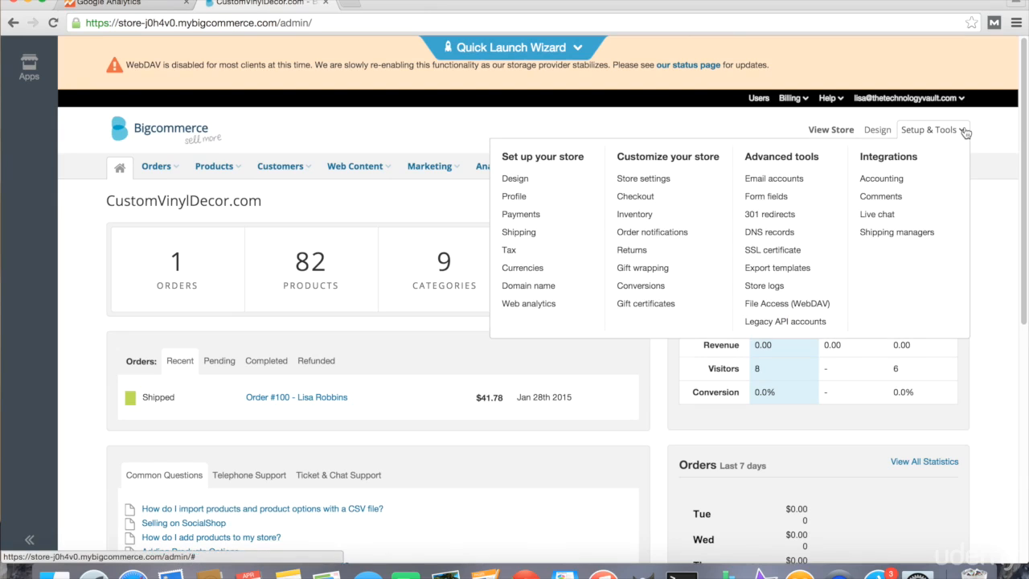
left_click(533, 306)
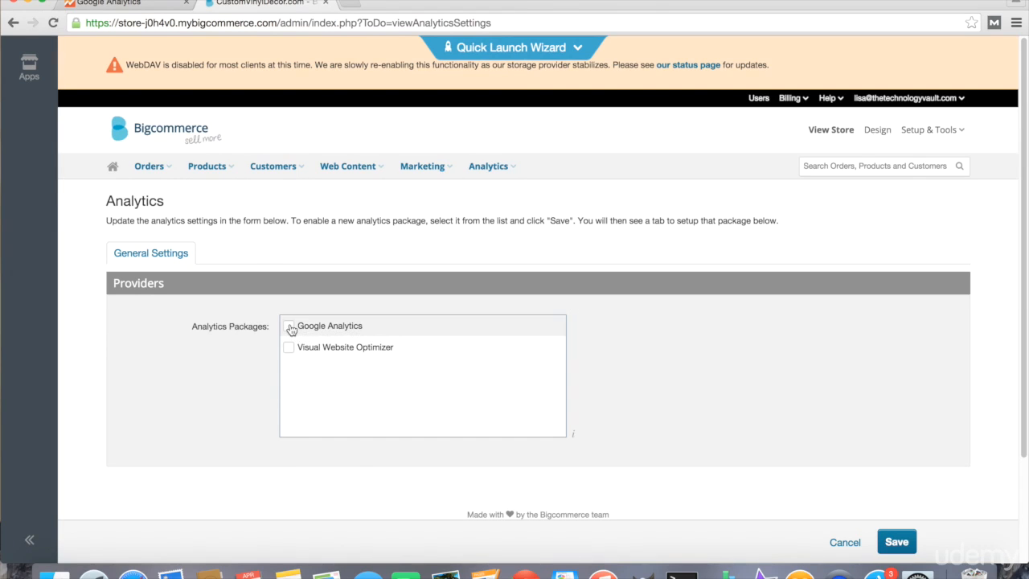
left_click(289, 327)
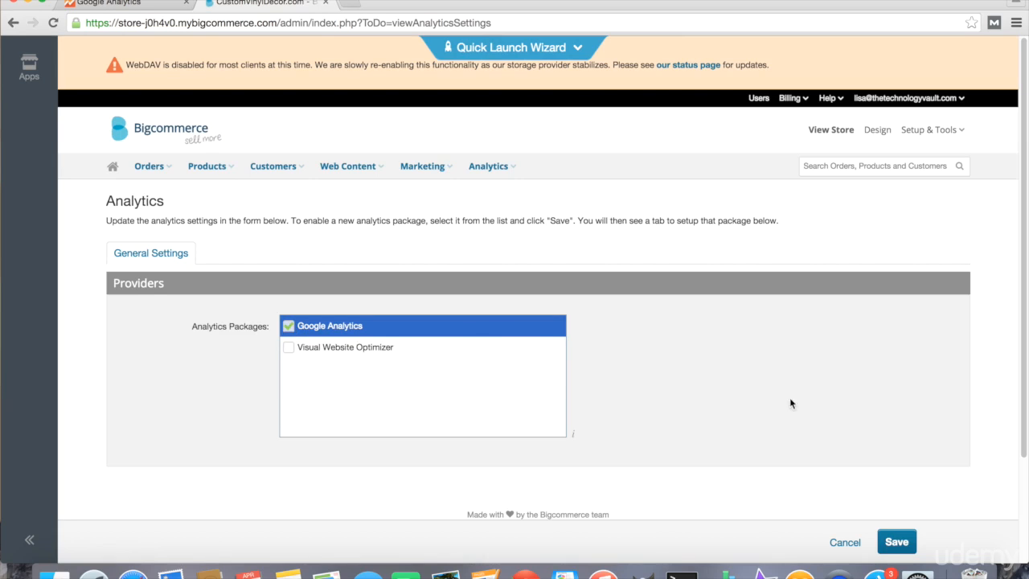
left_click(897, 544)
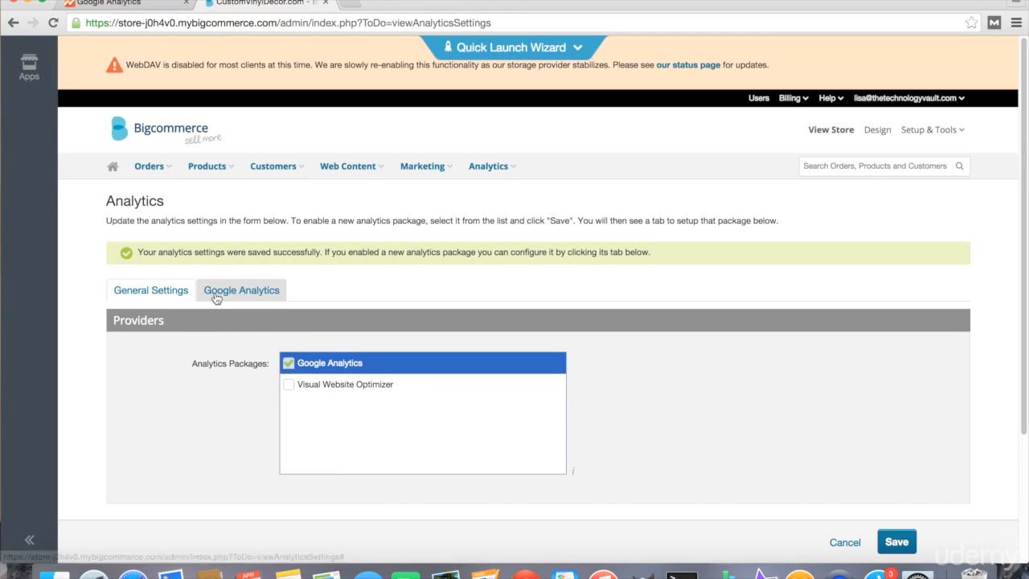
- Paste the copied script into the Tracking Code of the store's Google Analytics settings and save
left_click(238, 292)
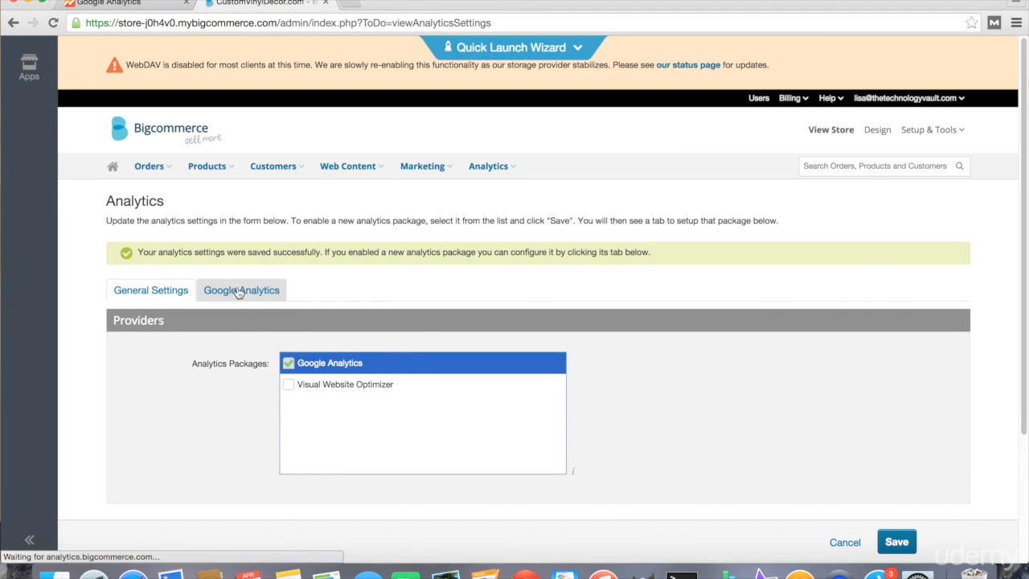
scroll(384, 345, "down", 3)
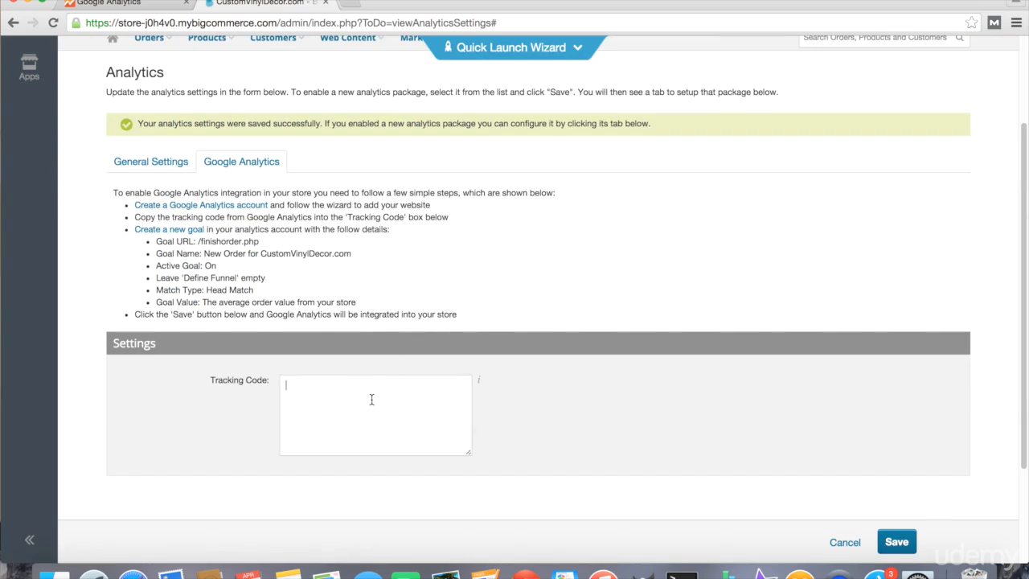
key("super+v")
left_click_drag(468, 452, 690, 508)
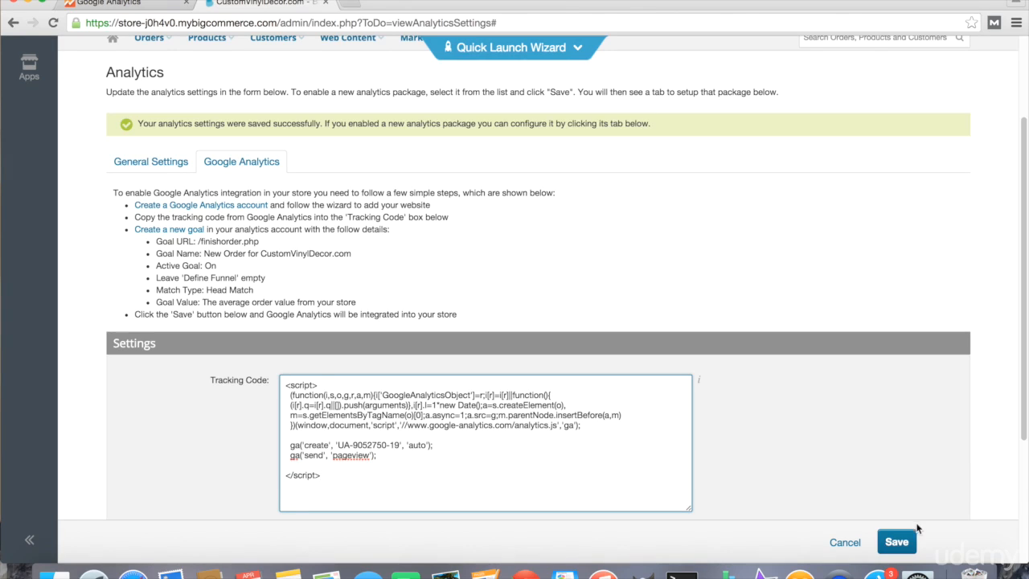
left_click(897, 545)
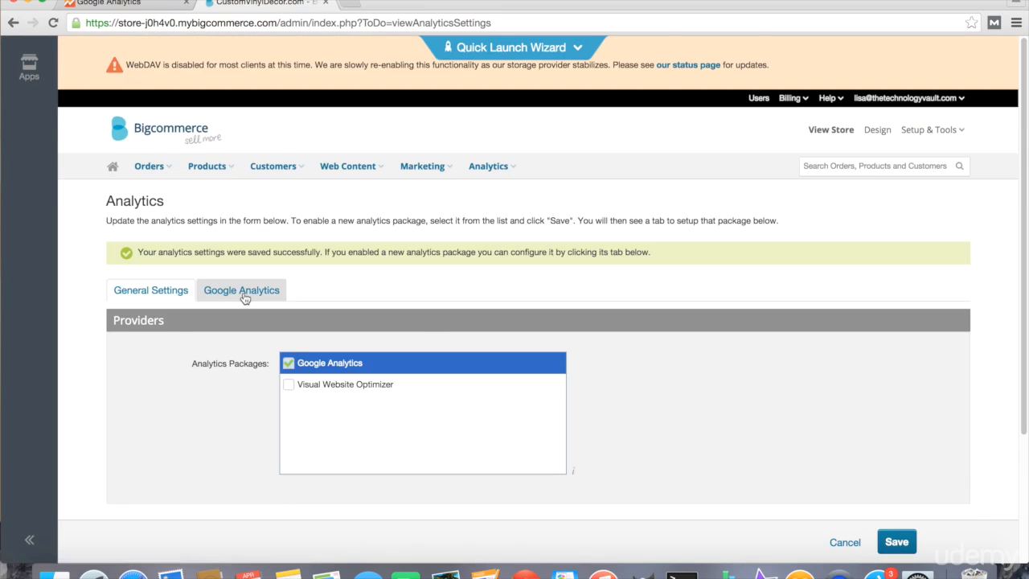
- Reopen the store's Google Analytics settings and enlarge the Tracking Code box to check the saved script
left_click(245, 296)
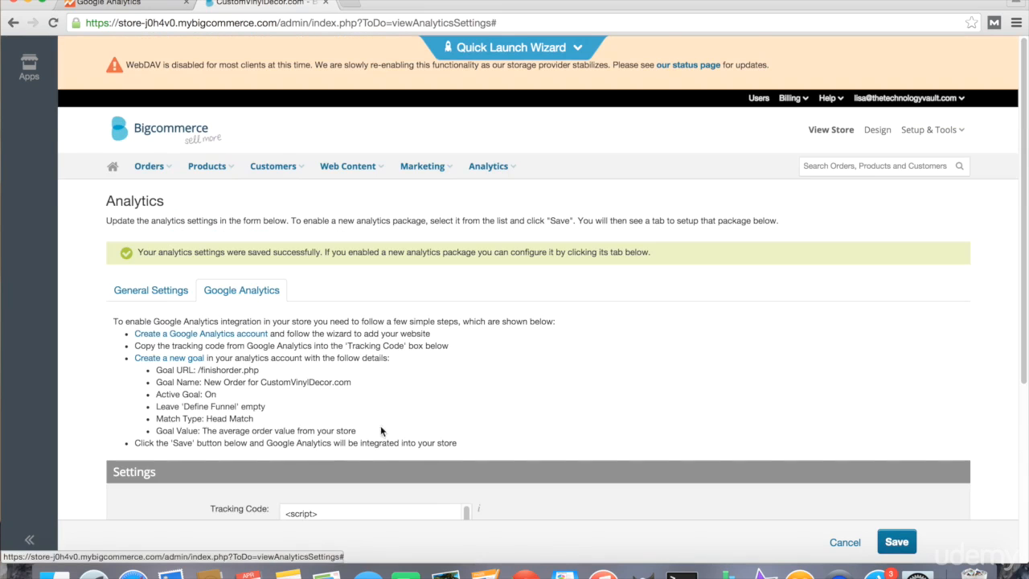
scroll(371, 424, "down", 3)
left_click_drag(469, 463, 656, 516)
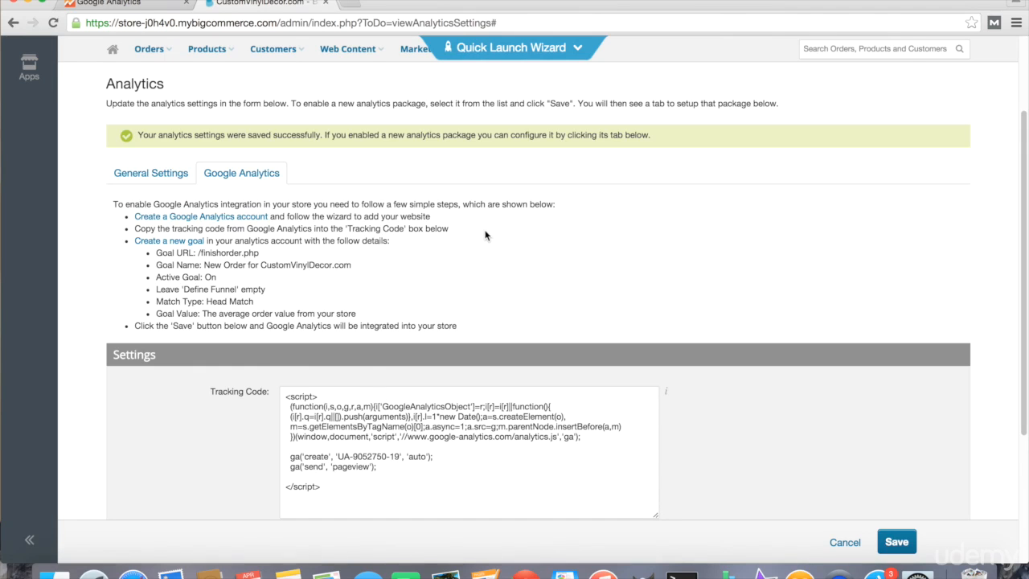
- Load customvinyldecor.com in a new browser tab, open its page source and find "analytics" to check the tracking code
left_click(354, 7)
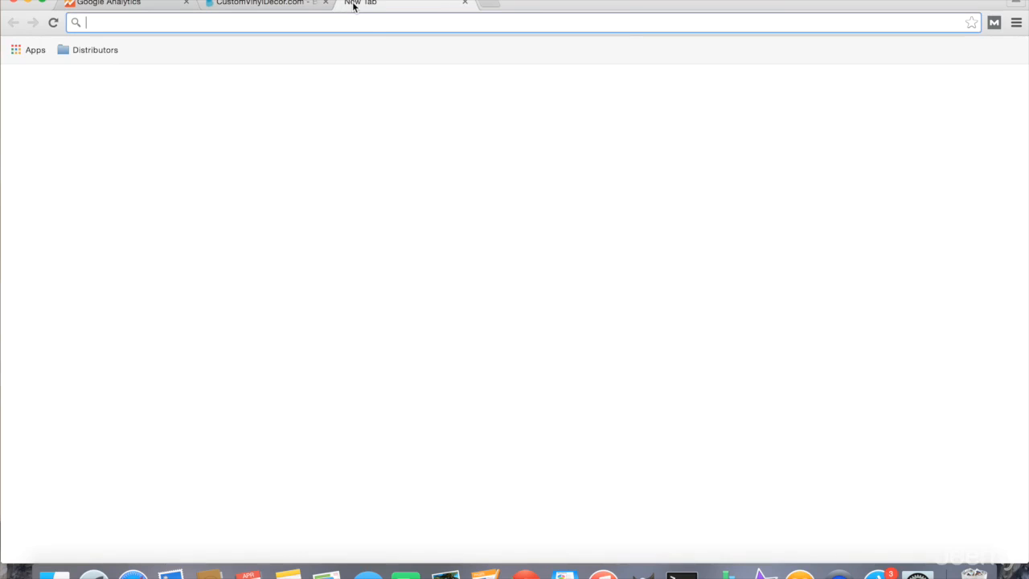
type("custom")
key("Return")
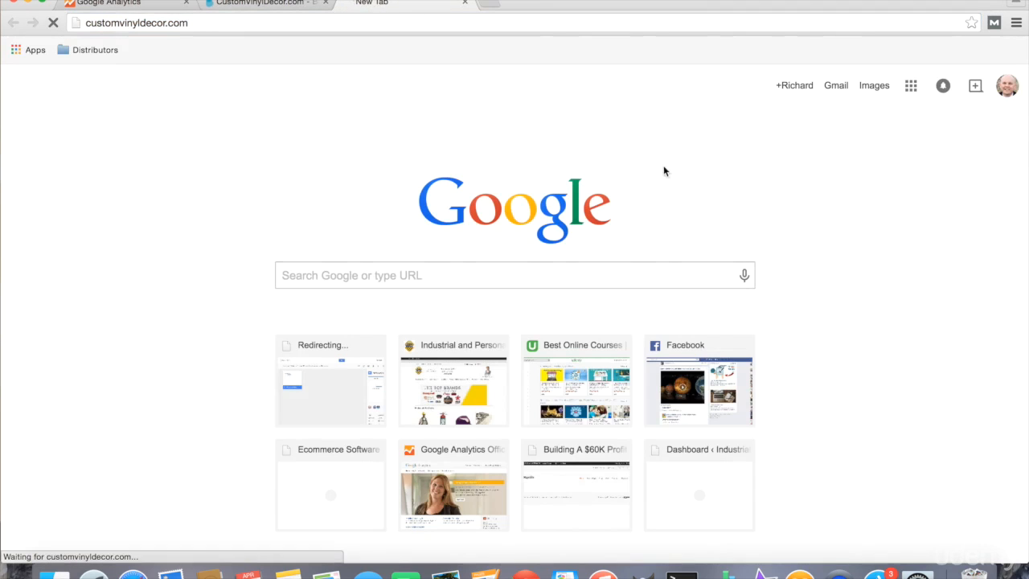
right_click(93, 288)
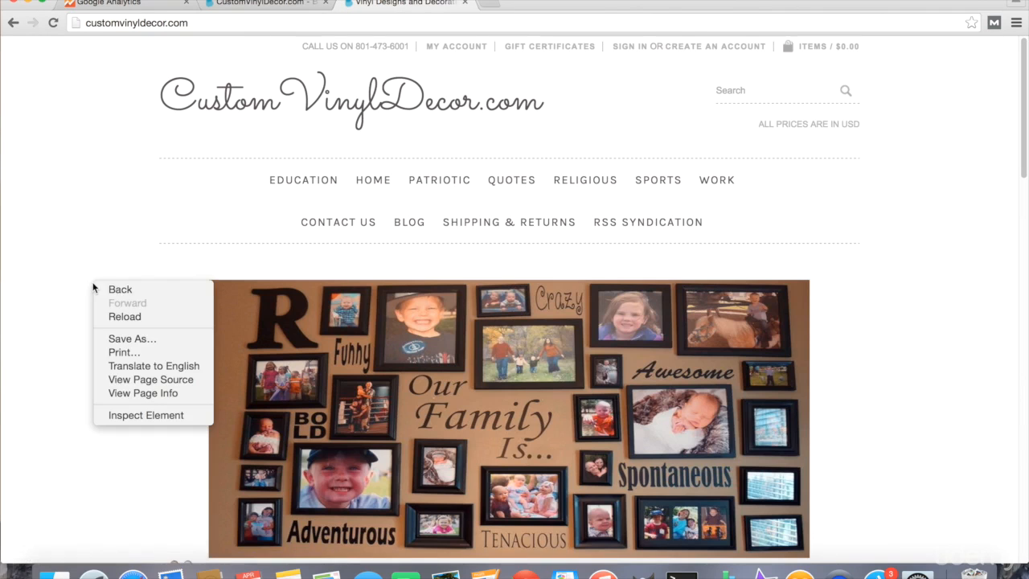
left_click(120, 380)
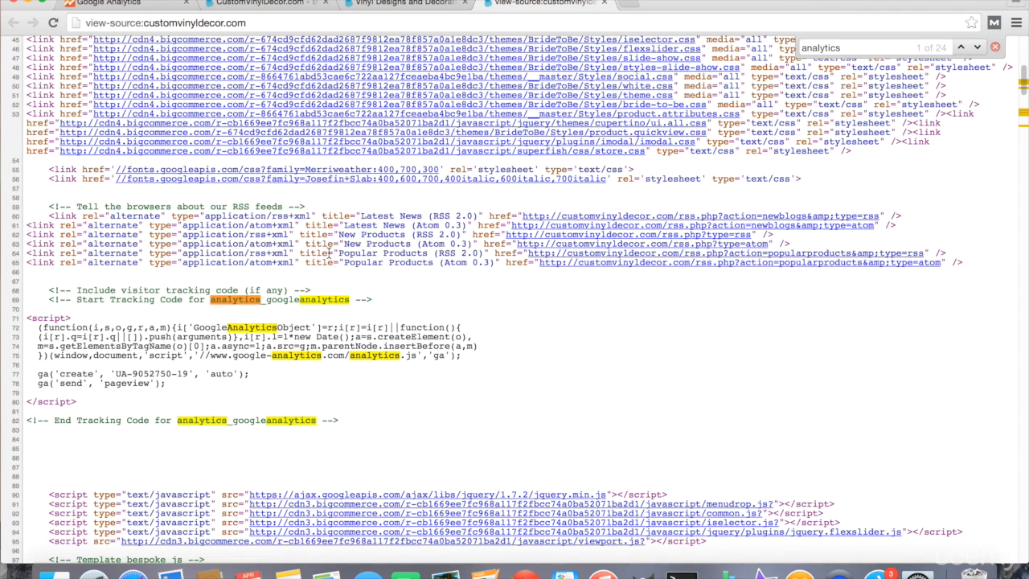
- Switch back to Google Analytics, open the Real-Time overview for CustomVinylDecor.com and inspect the active visitor's location on the map
left_click(105, 7)
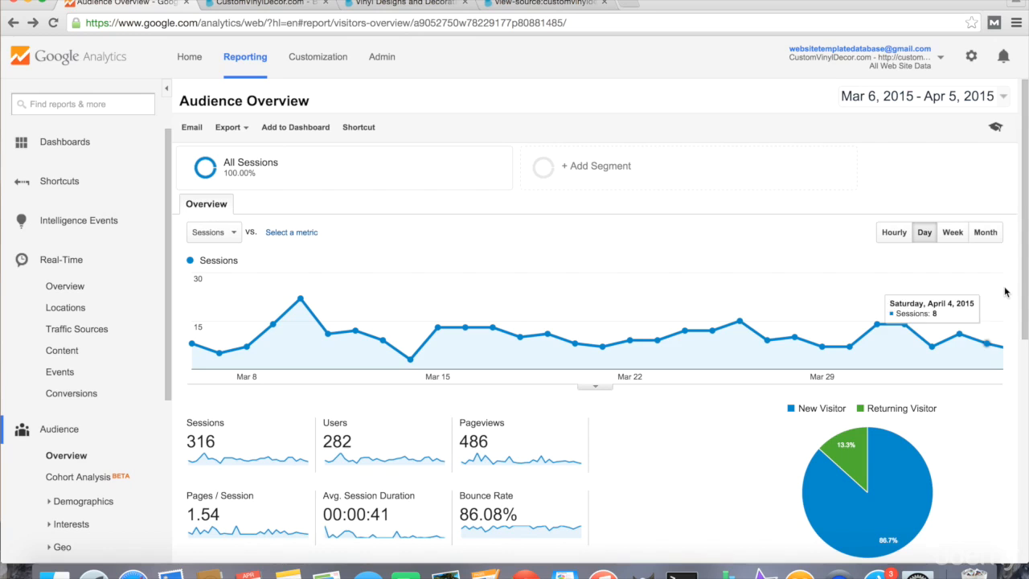
left_click(64, 287)
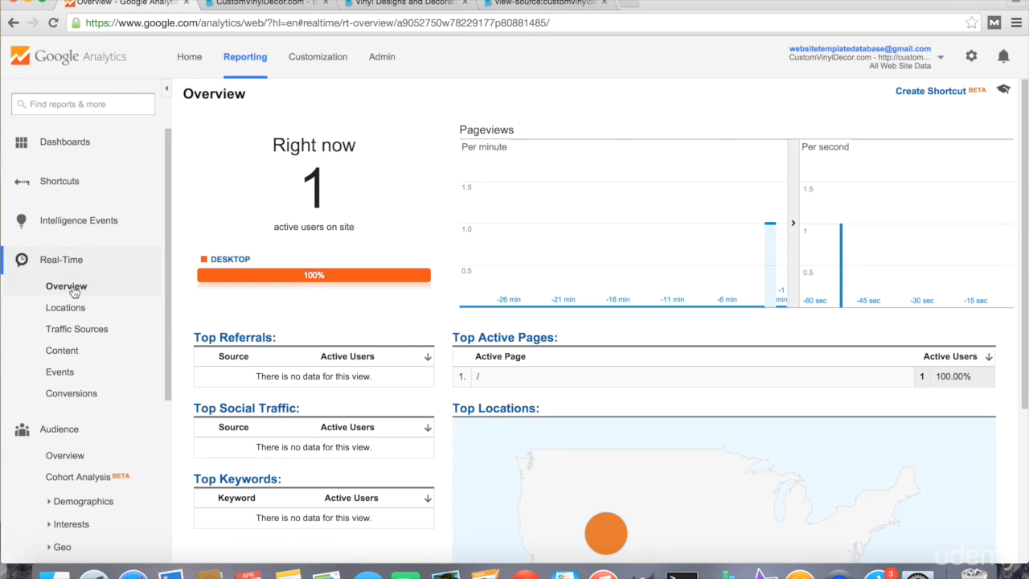
mouse_move(613, 532)
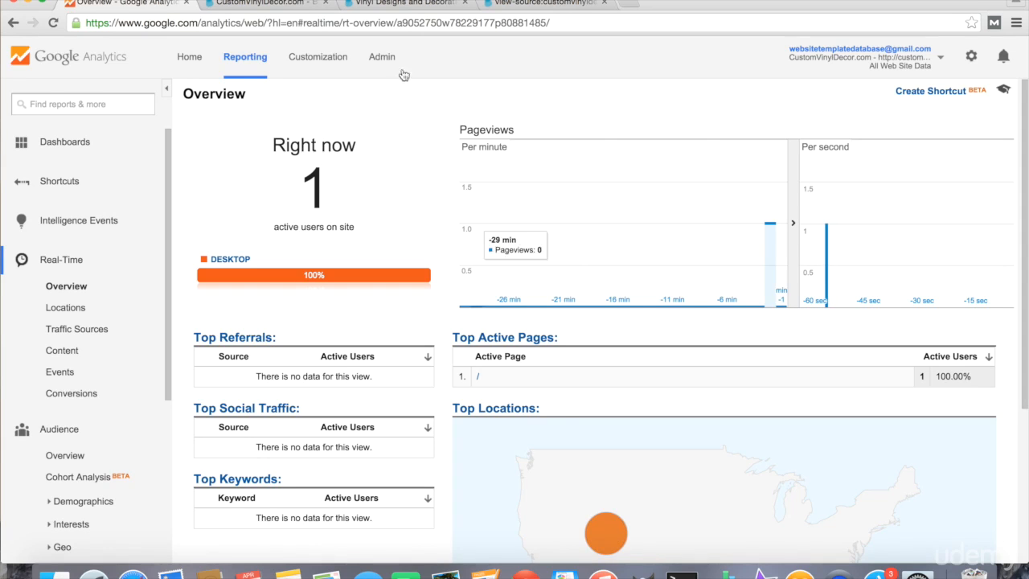
- Browse to the storefront's Bible Verses category under Religious, and check the active page and visitor location in Google Analytics' Real-Time overview
left_click(385, 6)
mouse_move(574, 182)
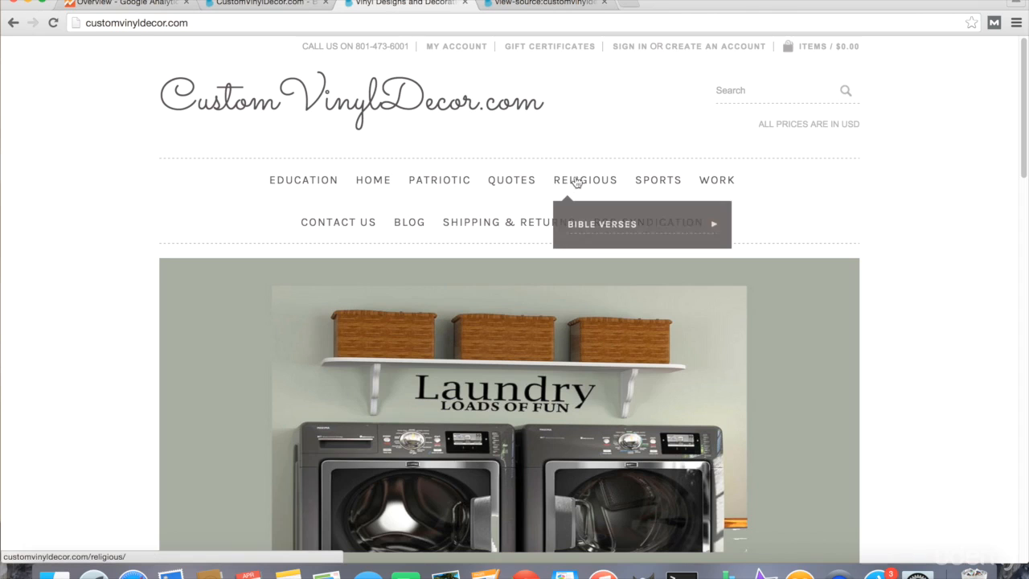
left_click(582, 223)
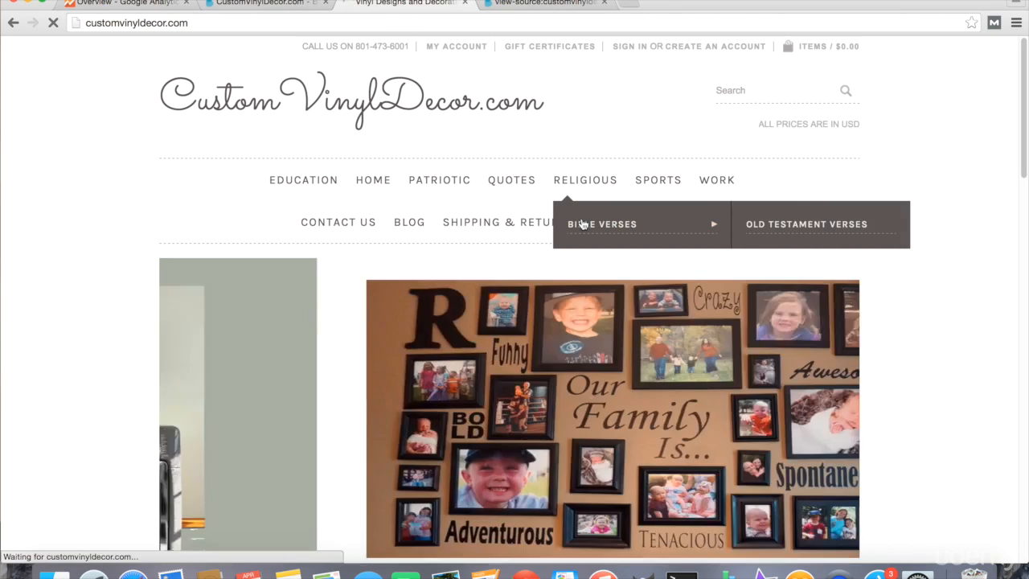
scroll(566, 229, "down", 2)
scroll(523, 201, "down", 5)
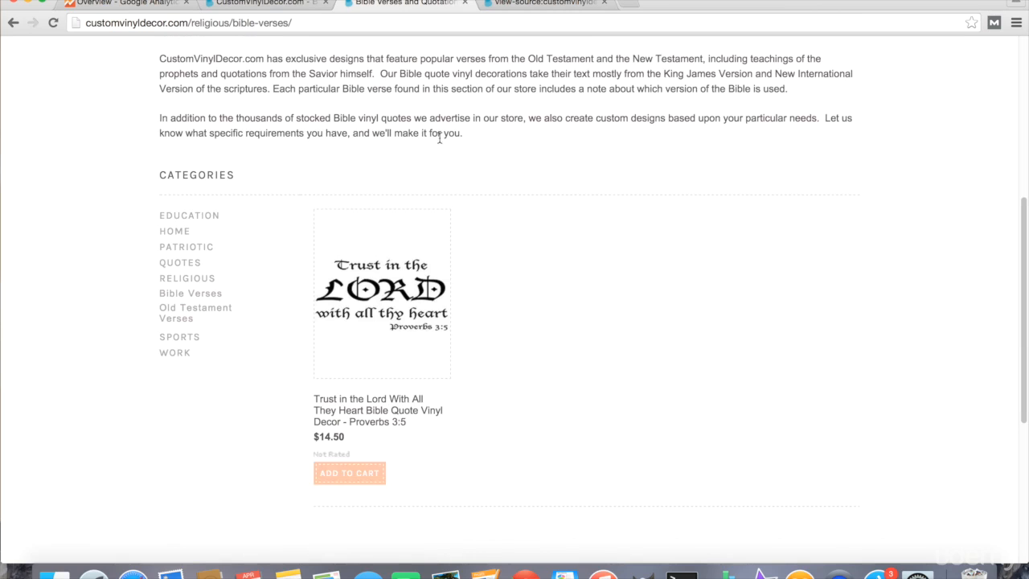
left_click(131, 6)
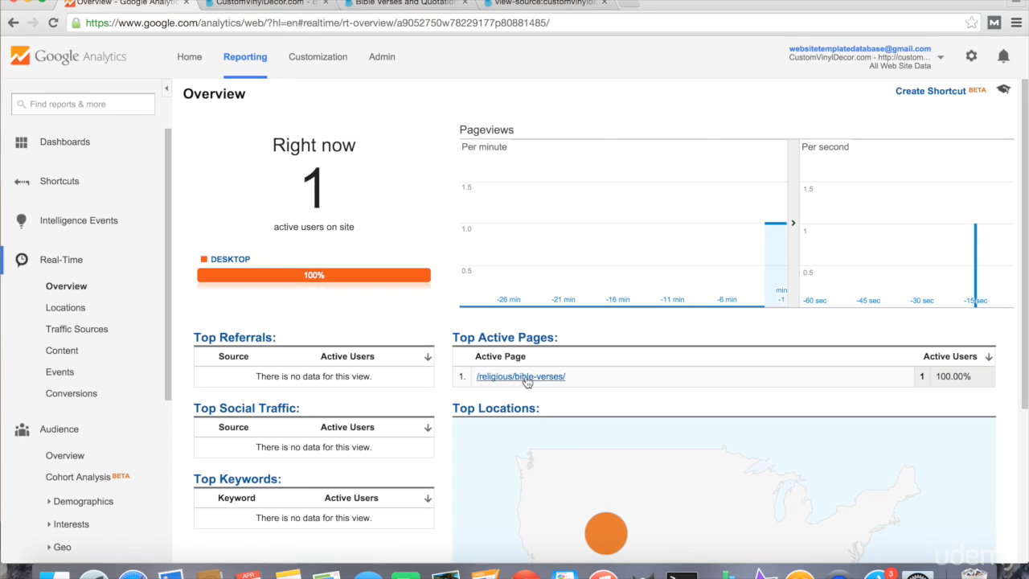
mouse_move(598, 528)
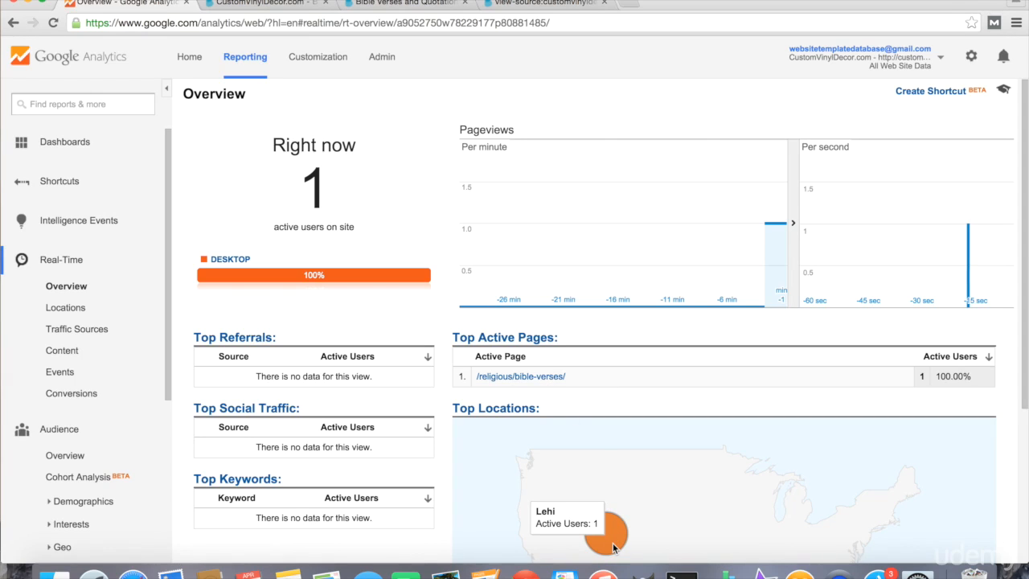